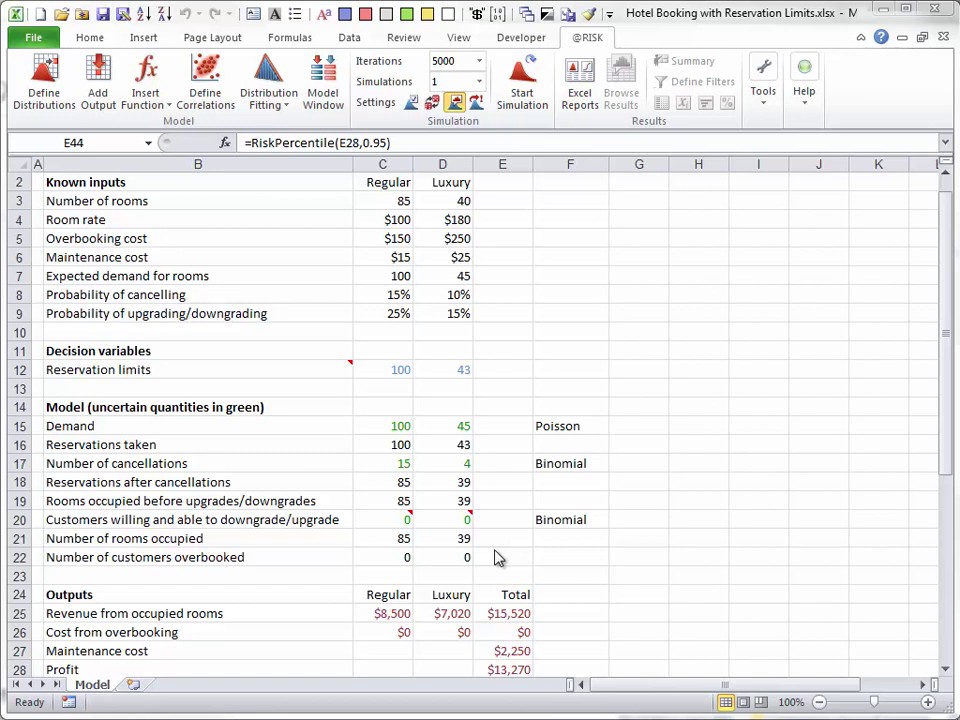
pyautogui.click(433, 103)
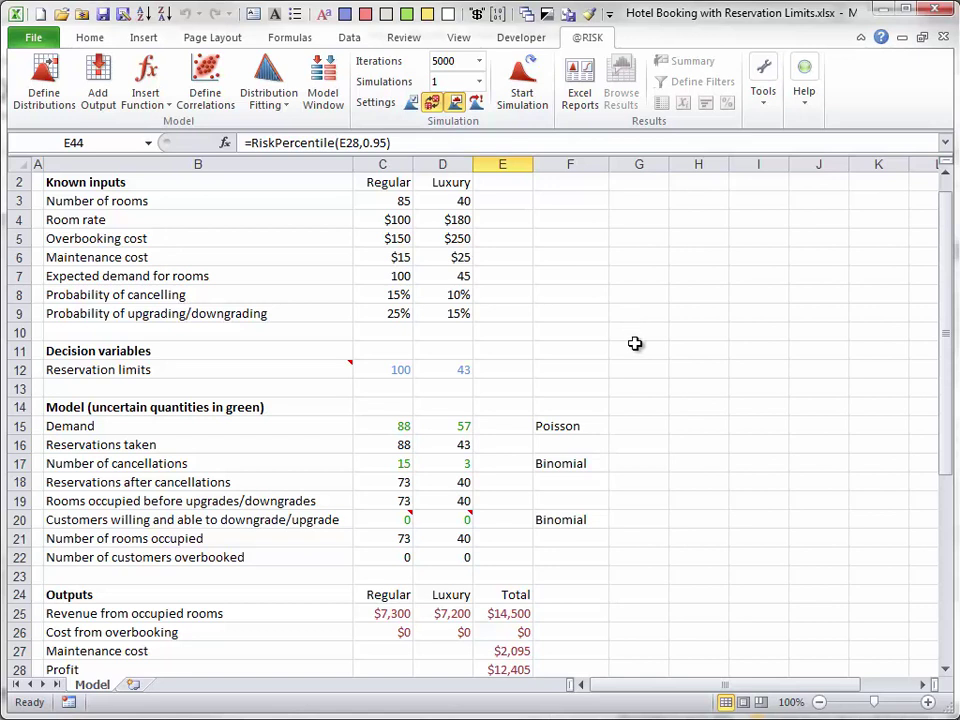
pyautogui.click(389, 425)
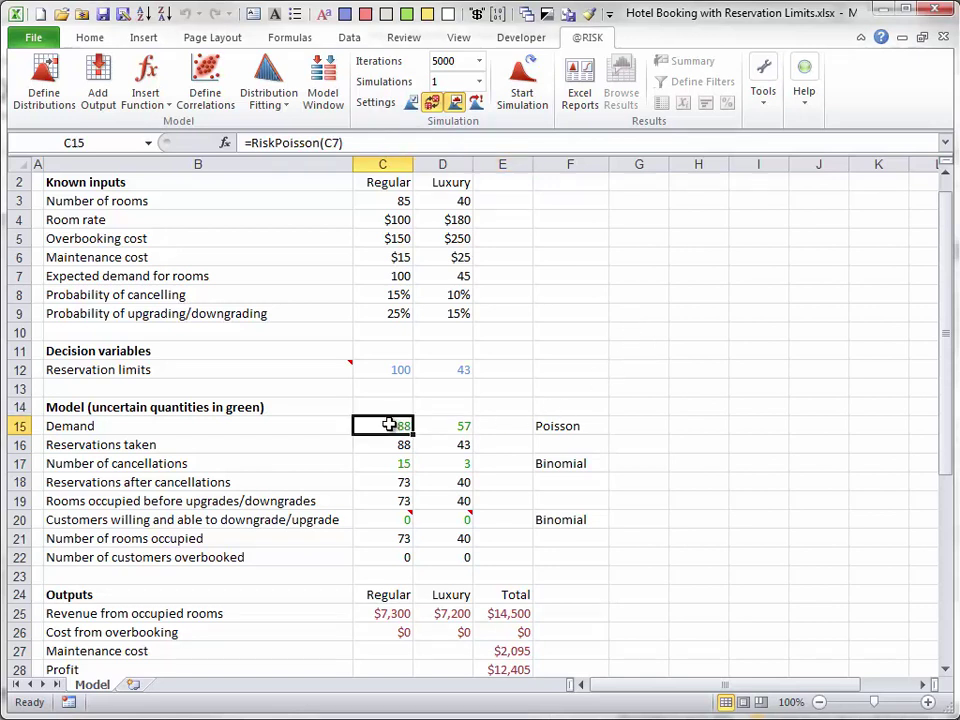
pyautogui.click(446, 425)
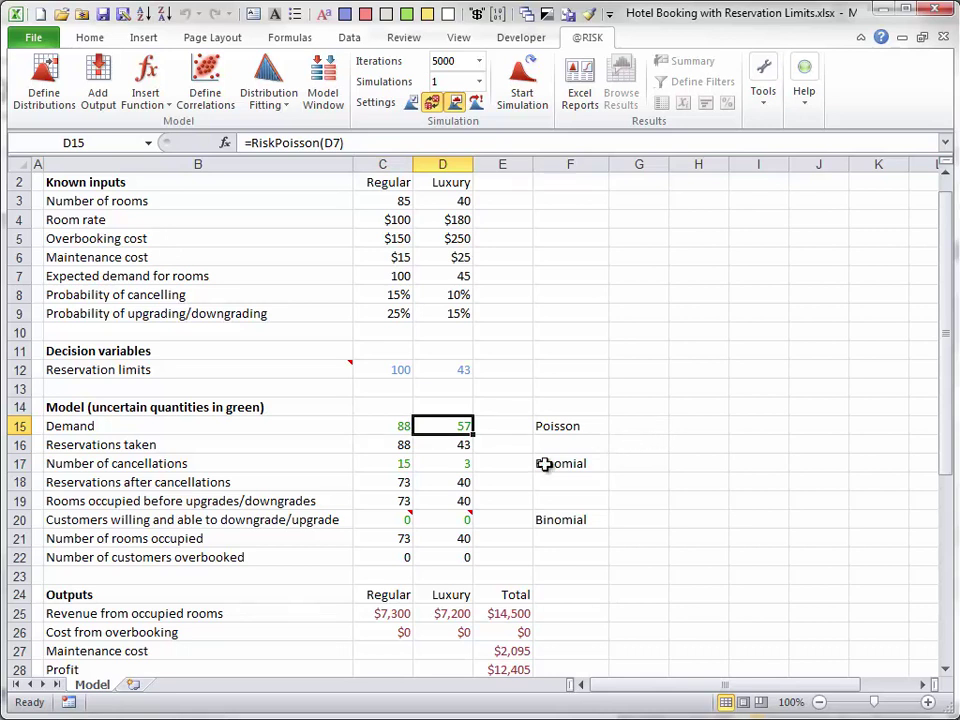
# Examine the reservations taken formulas for regular and luxury rooms in C16 and D16, leaving them unchanged.
pyautogui.doubleClick(396, 445)
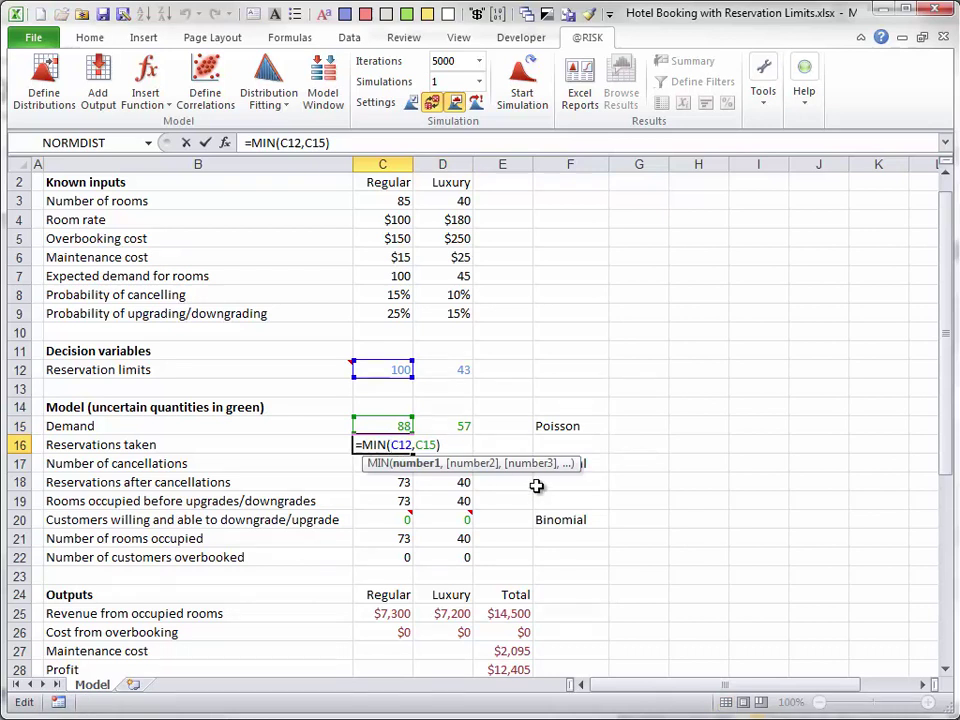
pyautogui.press('Escape')
pyautogui.click(445, 445)
pyautogui.doubleClick(445, 445)
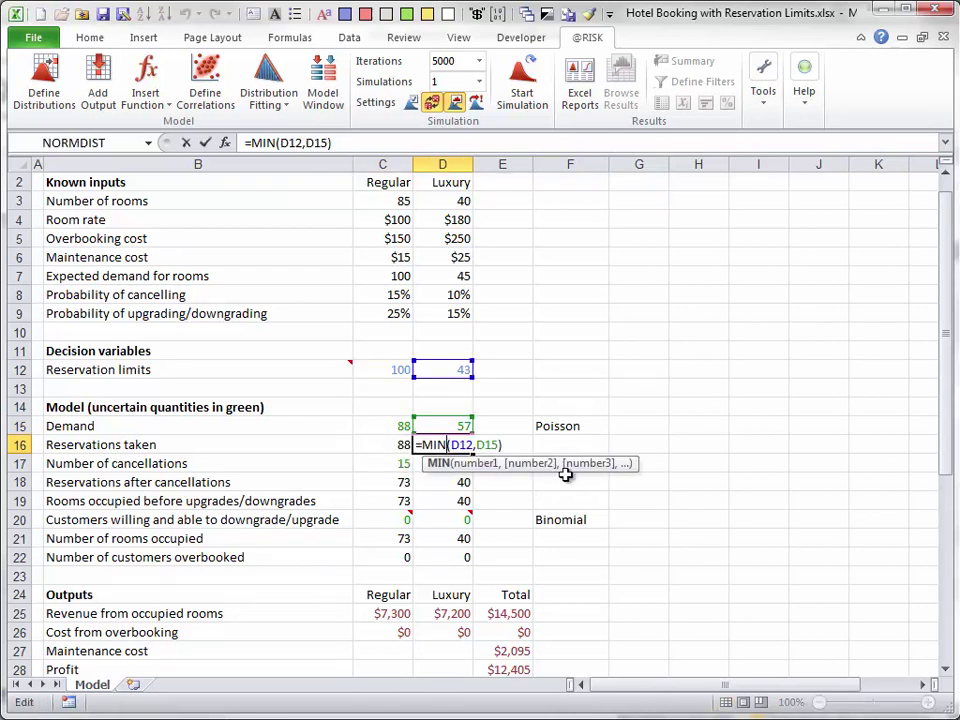
pyautogui.press('Escape')
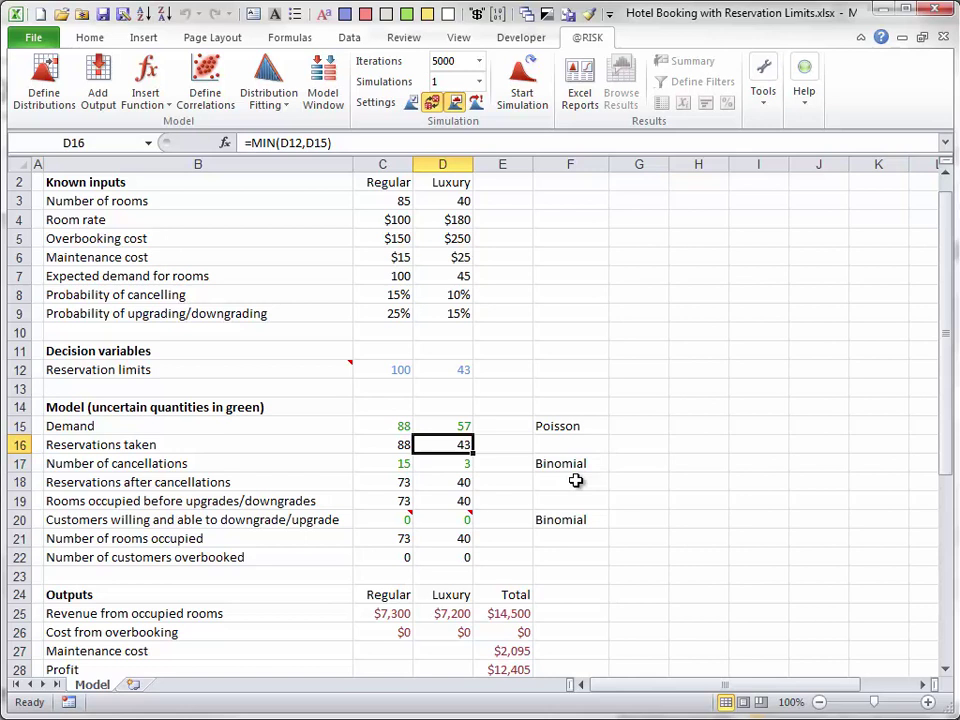
# Examine the binomial number of cancellations formulas for regular and luxury rooms in C17 and D17.
pyautogui.click(396, 462)
pyautogui.doubleClick(396, 462)
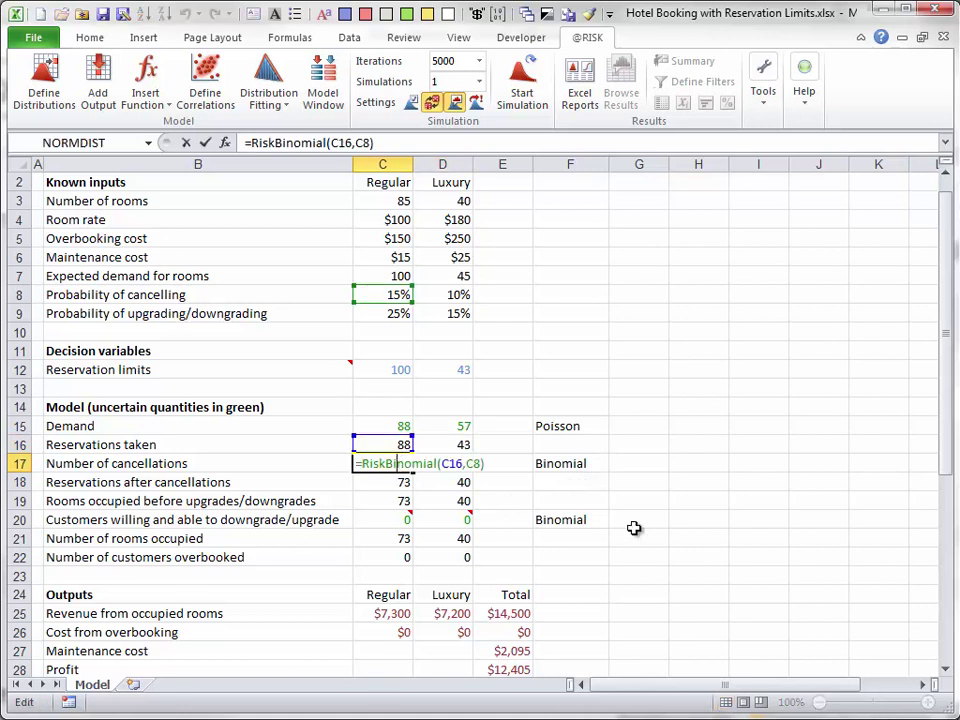
pyautogui.press('Escape')
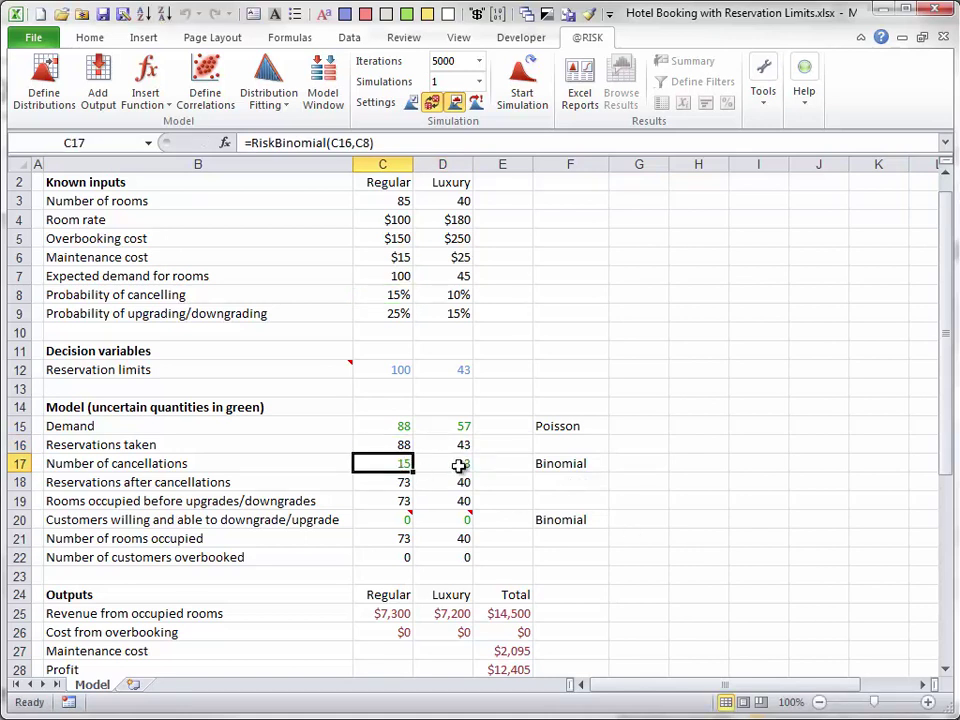
pyautogui.click(458, 465)
pyautogui.doubleClick(458, 465)
pyautogui.press('Escape')
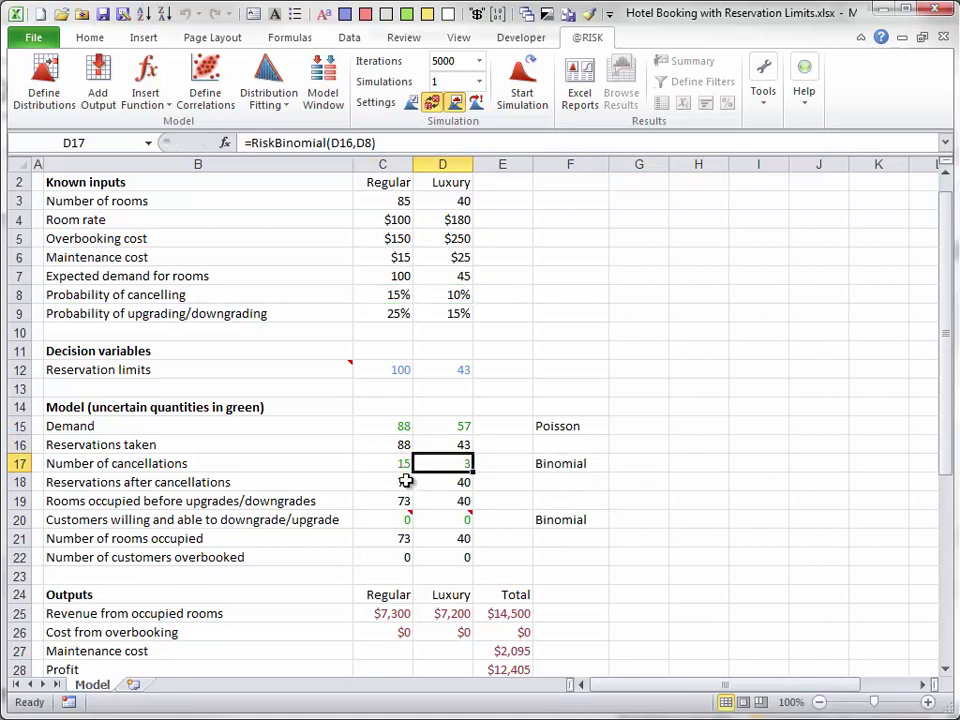
# Check which cells the reservations after cancellations formulas in C18 and D18 refer to.
pyautogui.click(400, 482)
pyautogui.doubleClick(400, 482)
pyautogui.press('Escape')
pyautogui.click(460, 482)
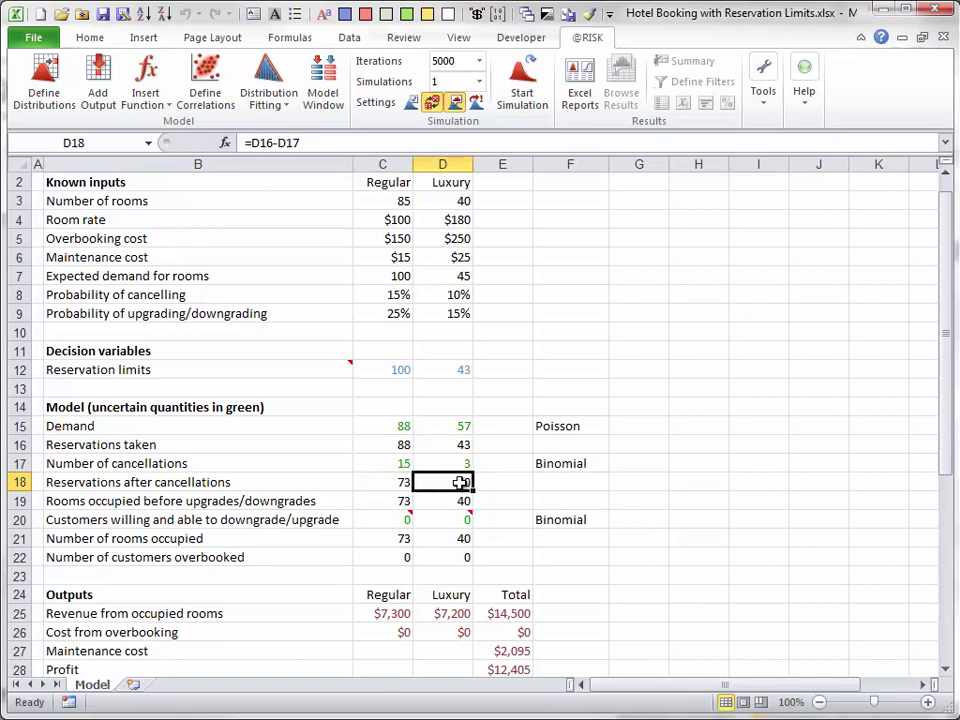
pyautogui.doubleClick(460, 482)
pyautogui.press('Escape')
# Examine the formulas for rooms occupied before upgrades/downgrades in C19 and D19.
pyautogui.doubleClick(398, 501)
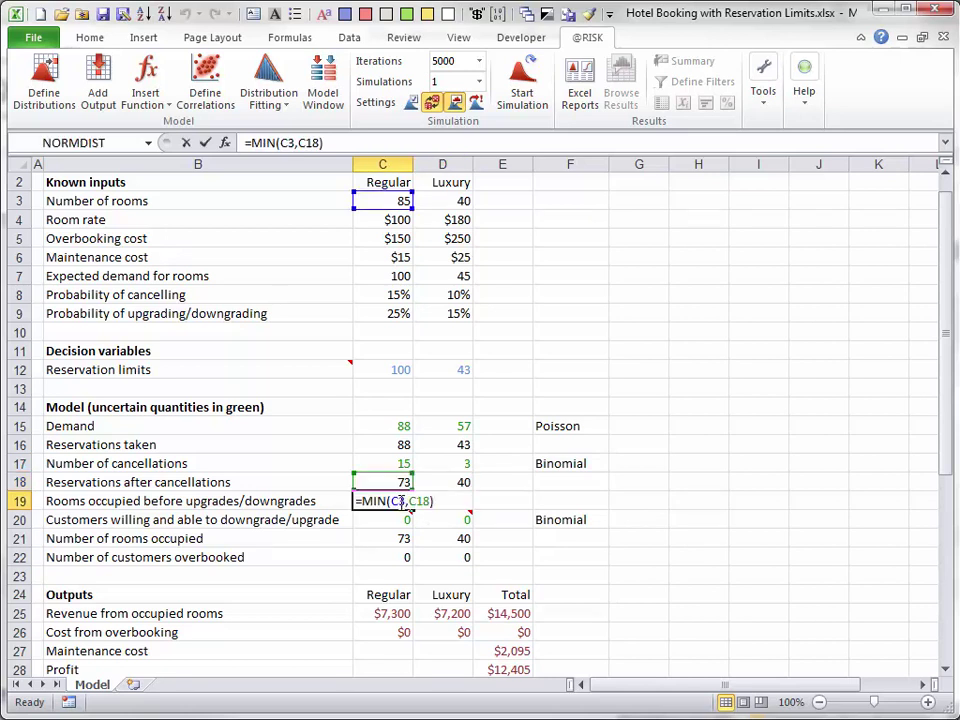
pyautogui.press('Escape')
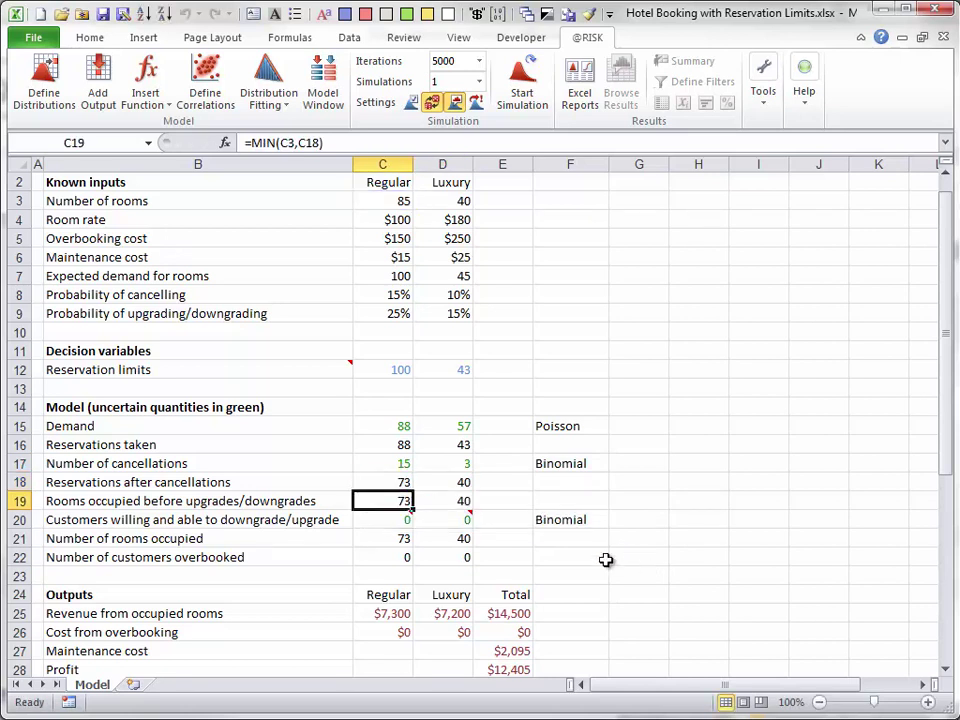
pyautogui.doubleClick(456, 505)
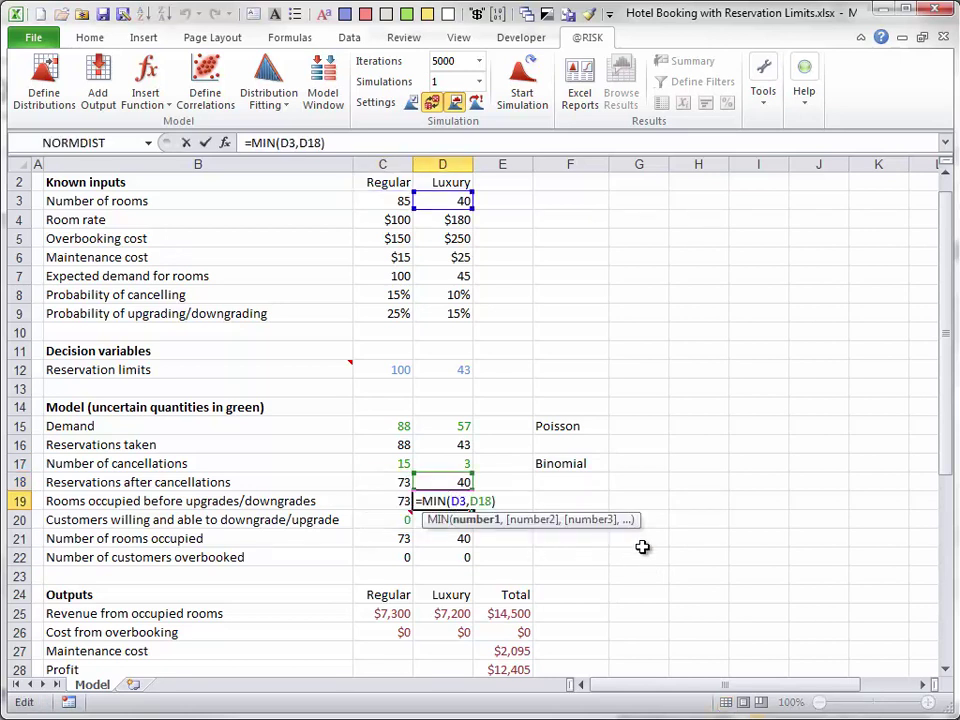
pyautogui.press('Escape')
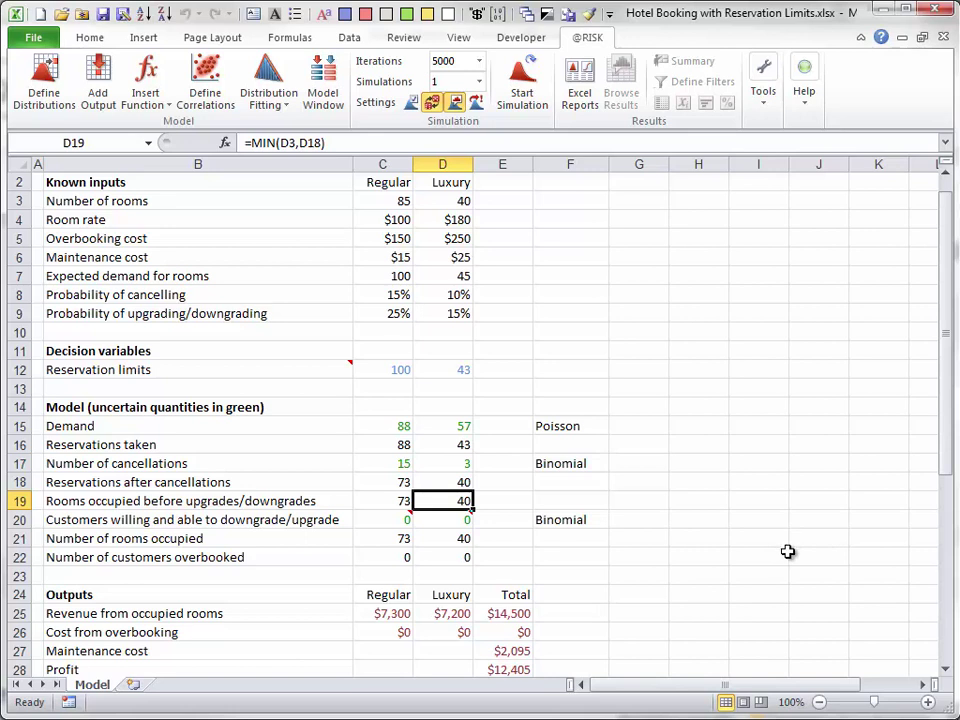
# Recalculate the sheet for a new random sample and examine the luxury downgrade/upgrade formula in D20.
pyautogui.press('F9')
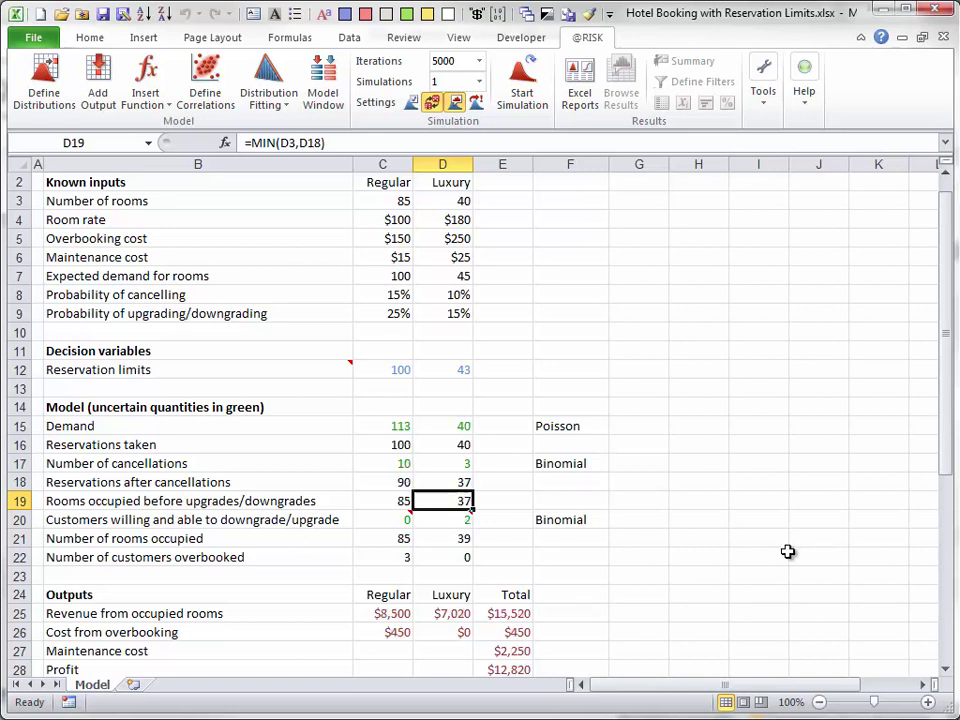
pyautogui.doubleClick(465, 519)
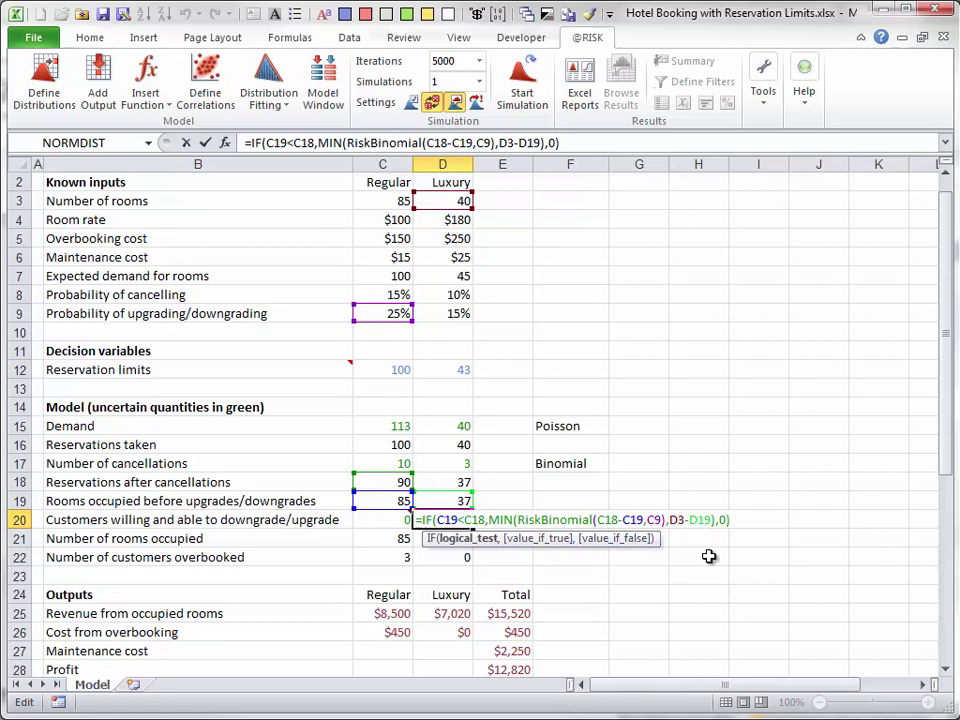
pyautogui.hotkey('ctrl', 'Return')
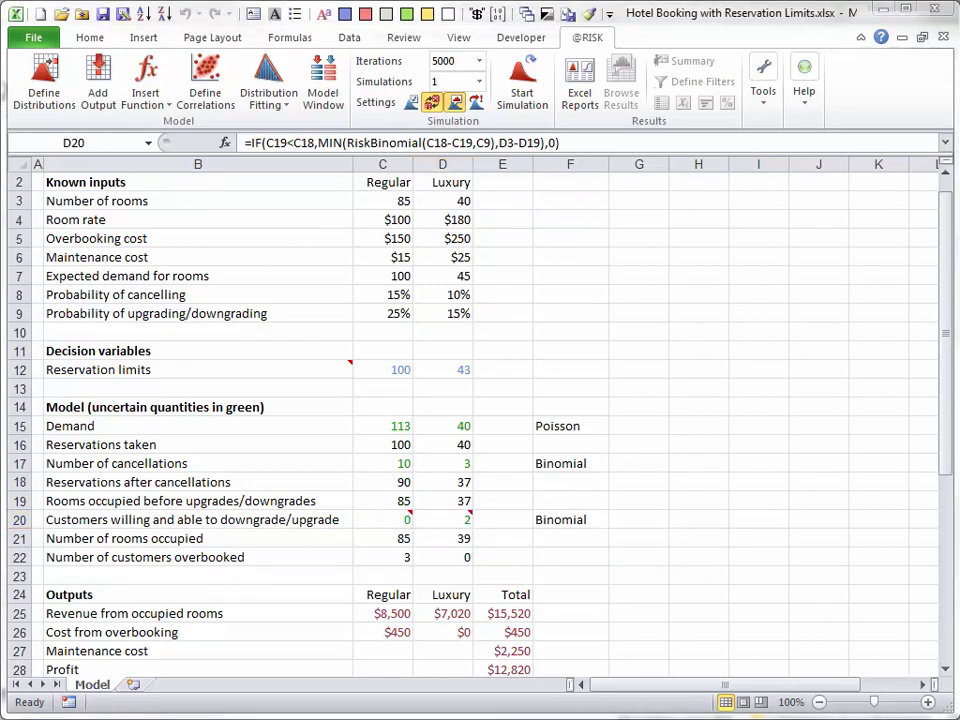
# Examine the number of rooms occupied formulas for regular and luxury rooms in C21 and D21.
pyautogui.click(396, 540)
pyautogui.doubleClick(396, 540)
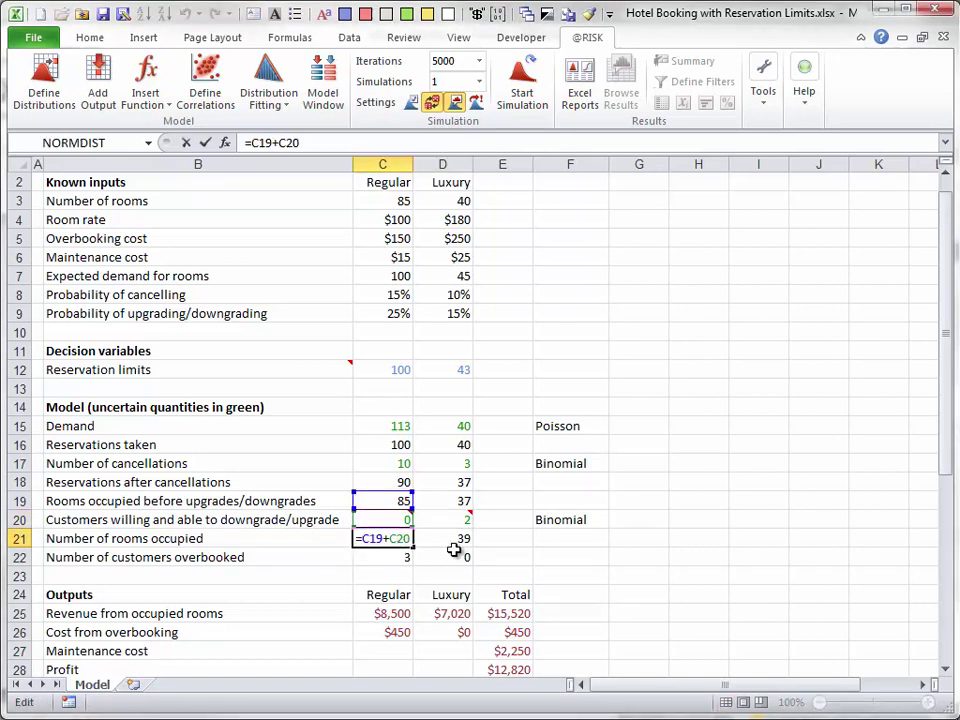
pyautogui.press('Escape')
pyautogui.doubleClick(458, 538)
pyautogui.press('Escape')
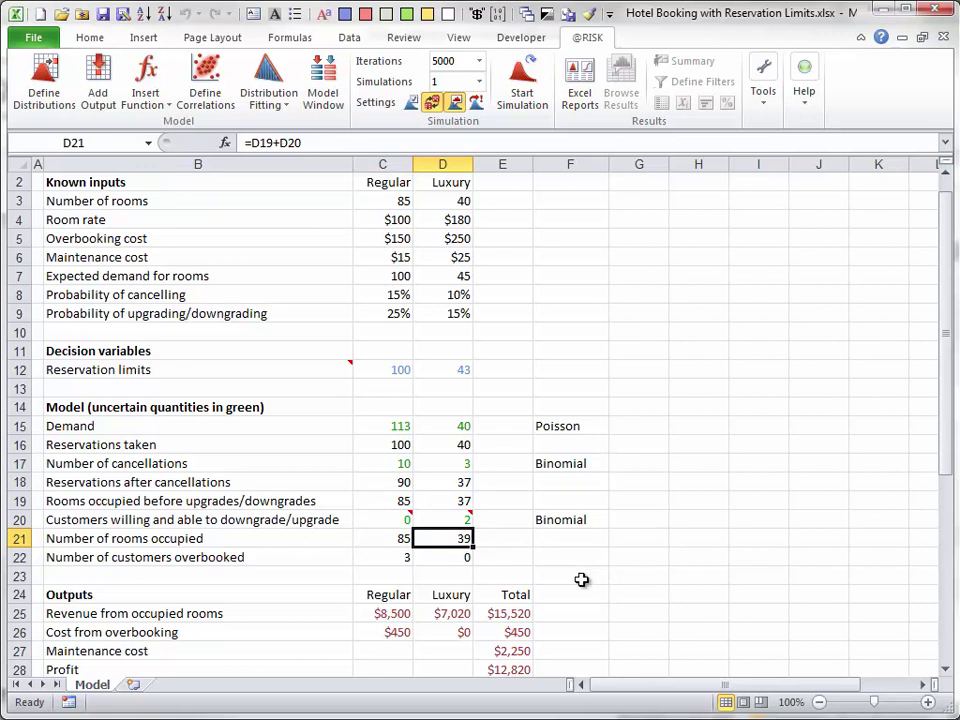
# Examine the number of customers overbooked formulas for both room types in C22 and D22.
pyautogui.doubleClick(401, 557)
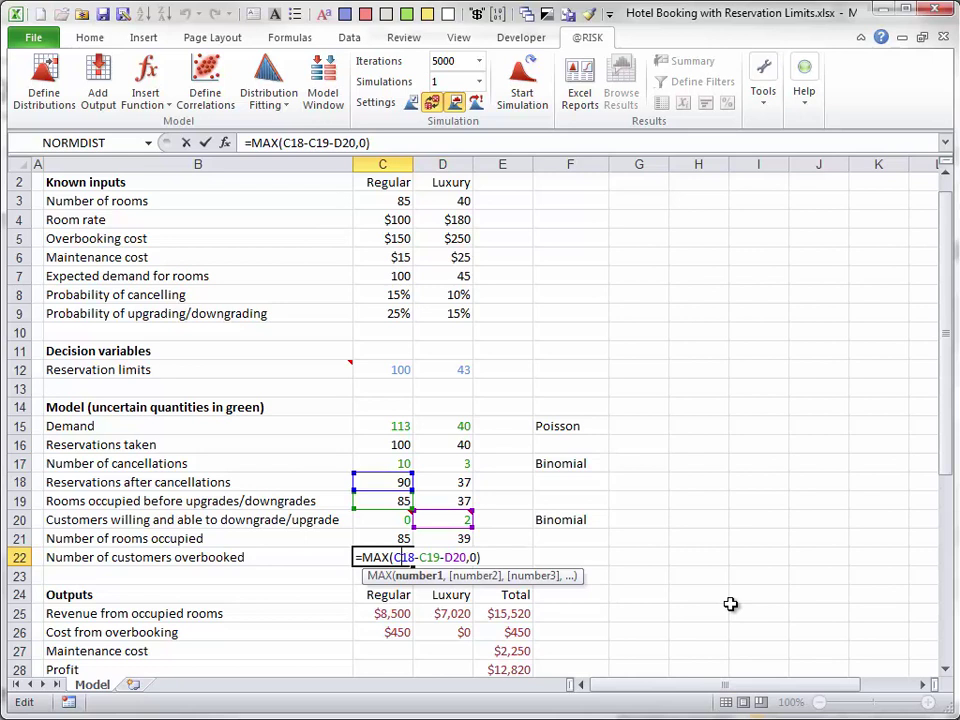
pyautogui.press('Escape')
pyautogui.doubleClick(477, 562)
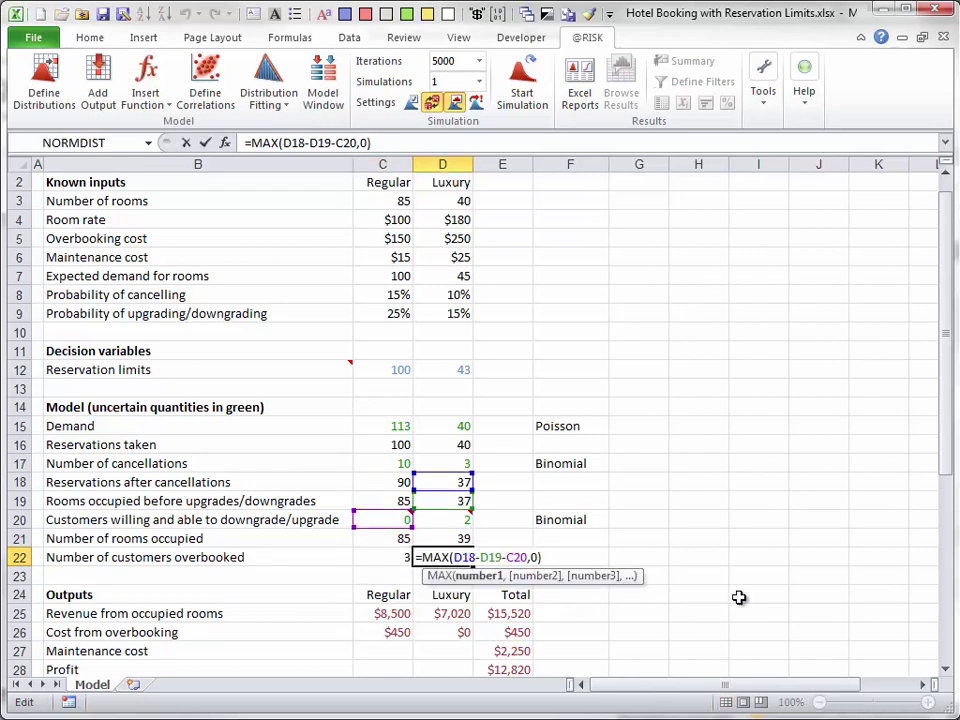
pyautogui.press('Escape')
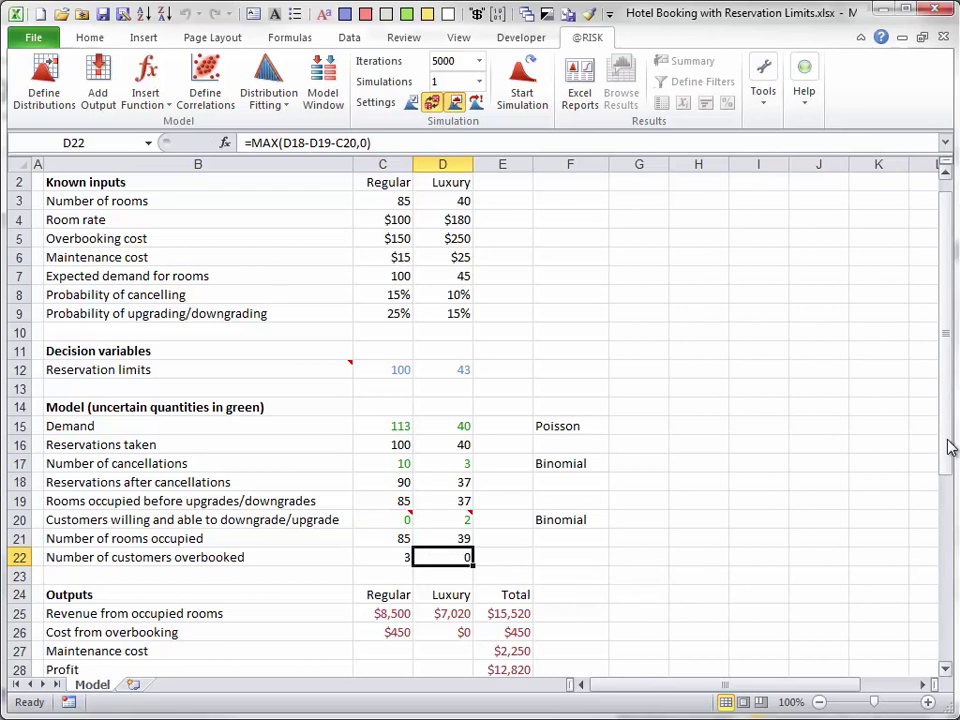
# Review the revenue output formulas for regular, luxury and total in C25, D25 and E25.
pyautogui.moveTo(950, 447)
pyautogui.mouseDown()
pyautogui.moveTo(950, 485)
pyautogui.moveTo(953, 424)
pyautogui.mouseUp()
pyautogui.doubleClick(388, 520)
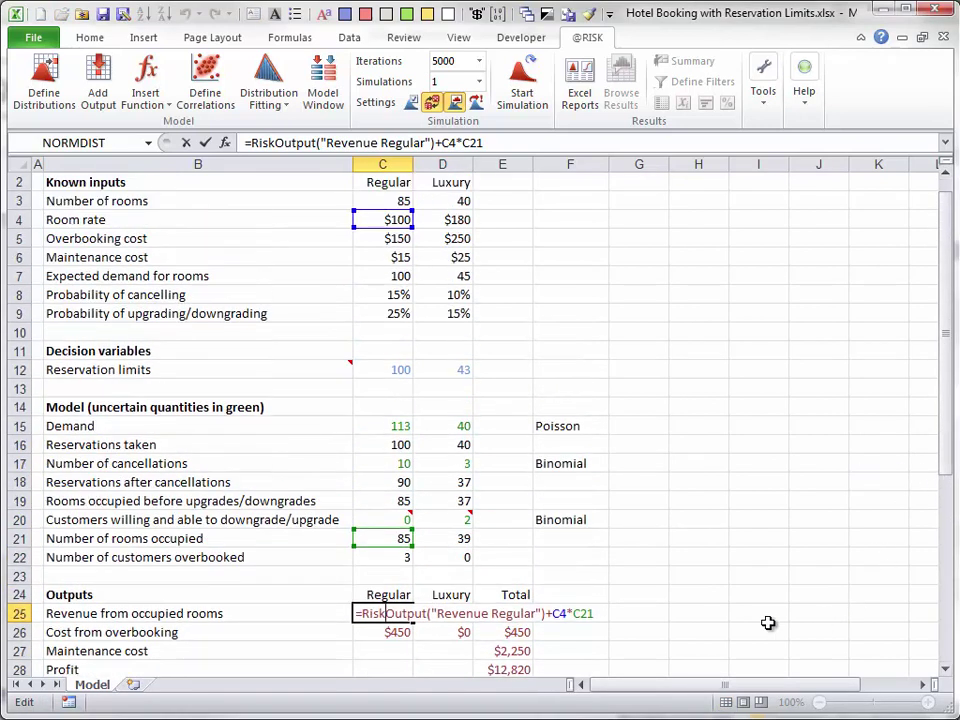
pyautogui.press('Escape')
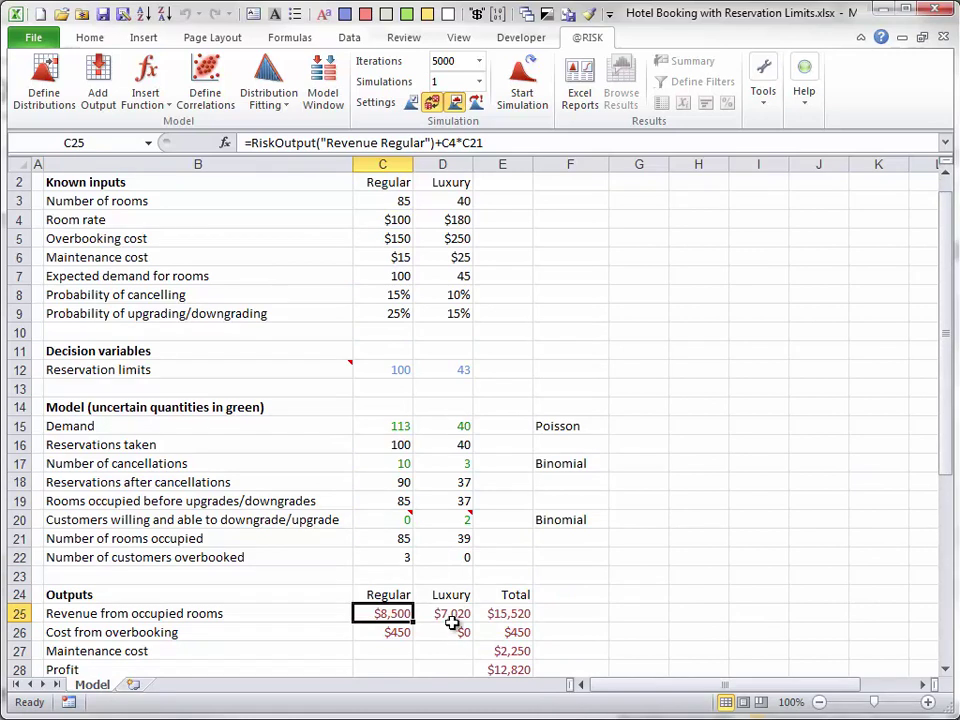
pyautogui.doubleClick(452, 613)
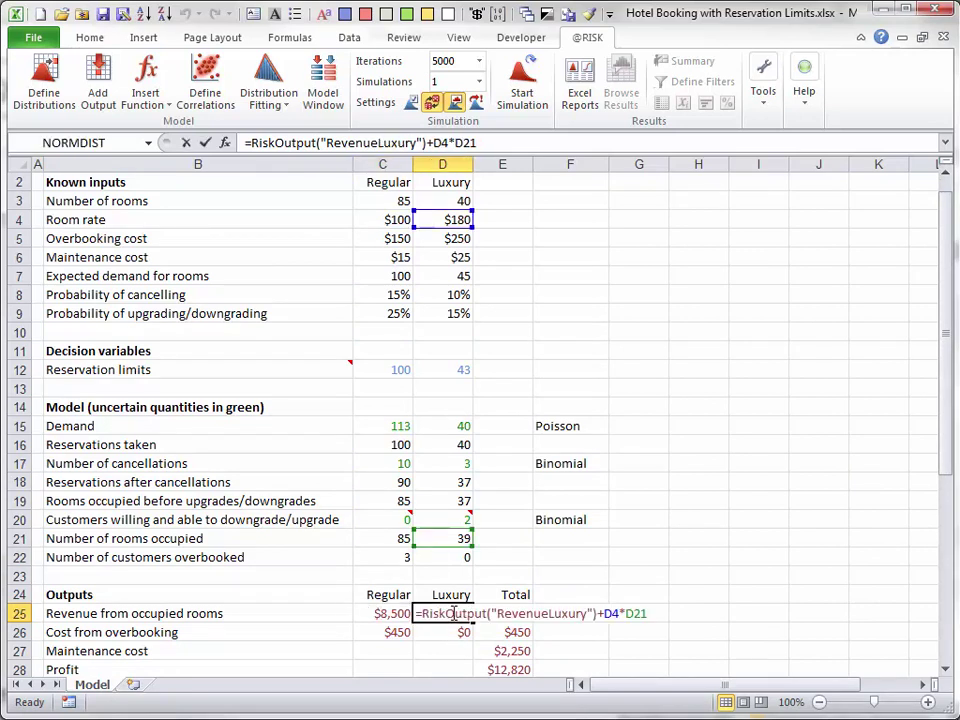
pyautogui.press('Escape')
pyautogui.click(523, 613)
pyautogui.doubleClick(520, 613)
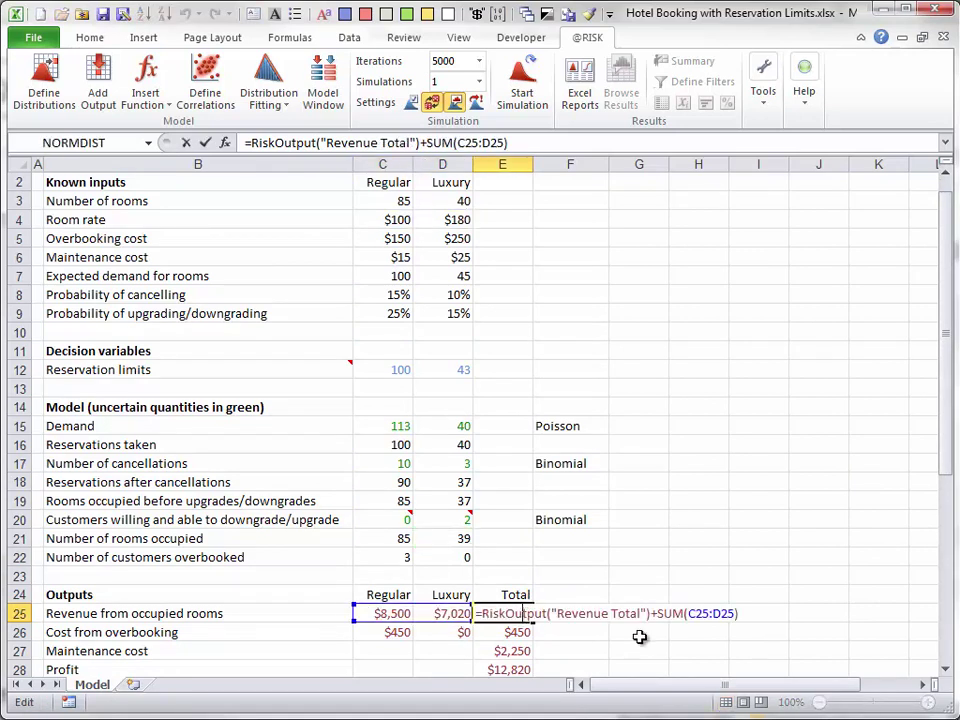
pyautogui.press('Escape')
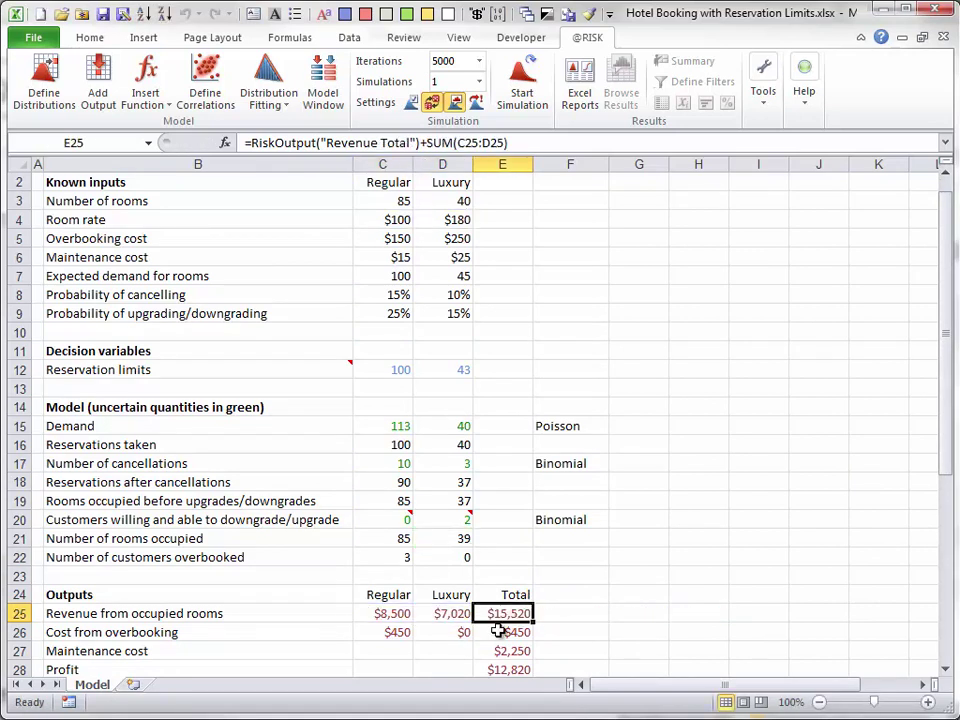
# Review the overbooking cost output formulas for regular, luxury and total in C26, D26 and E26.
pyautogui.doubleClick(396, 632)
pyautogui.press('Escape')
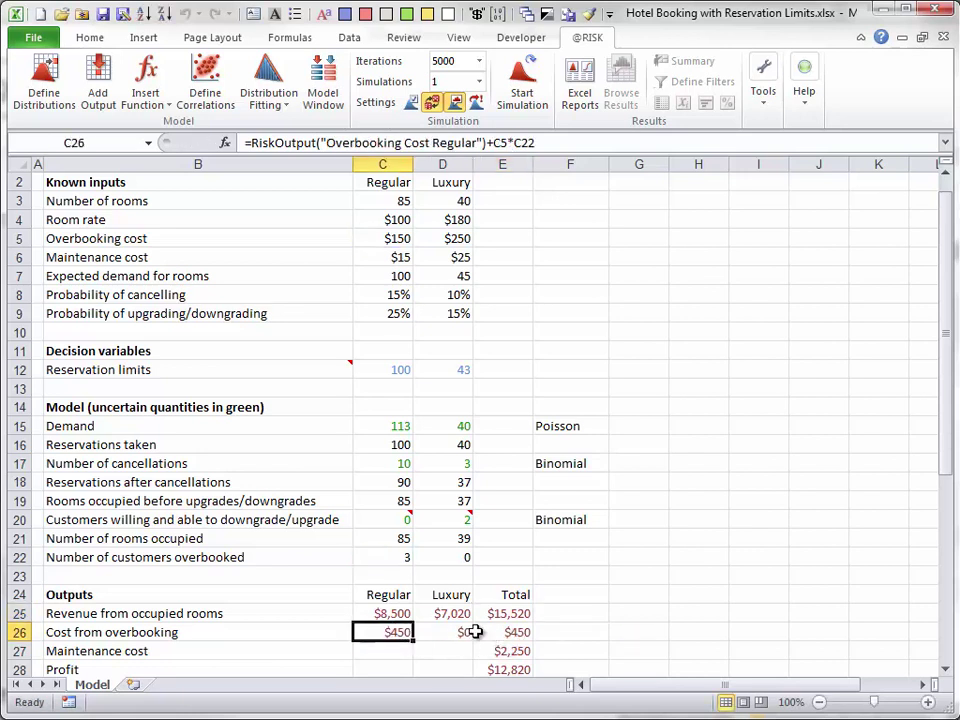
pyautogui.click(461, 632)
pyautogui.doubleClick(461, 632)
pyautogui.press('Escape')
pyautogui.click(514, 635)
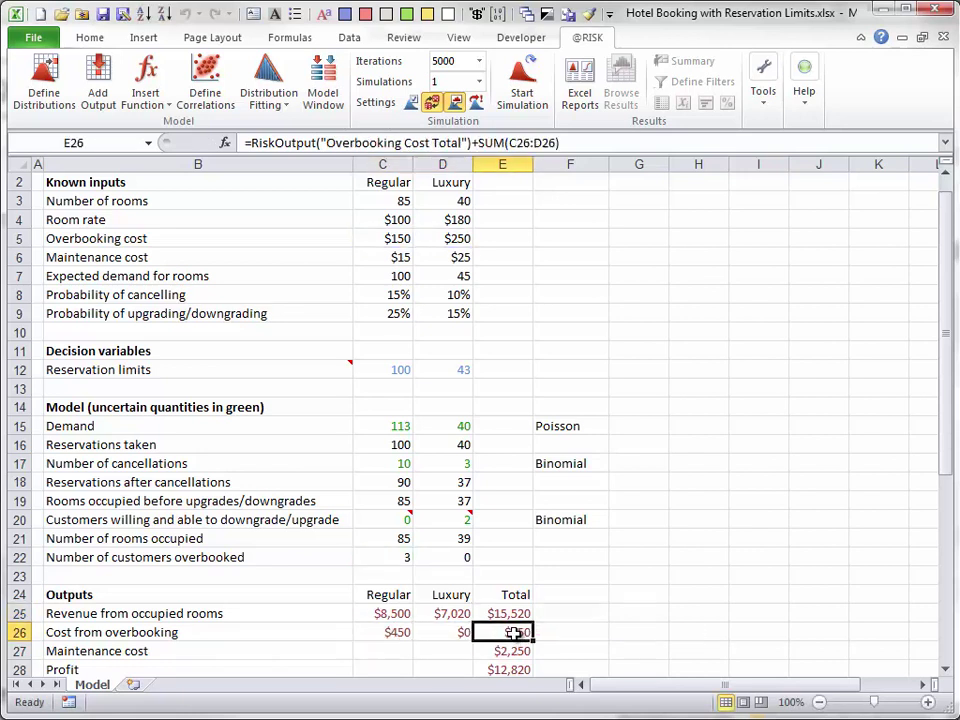
pyautogui.doubleClick(514, 635)
pyautogui.press('Escape')
# Examine the maintenance cost and profit output formulas in E27 and E28.
pyautogui.click(500, 651)
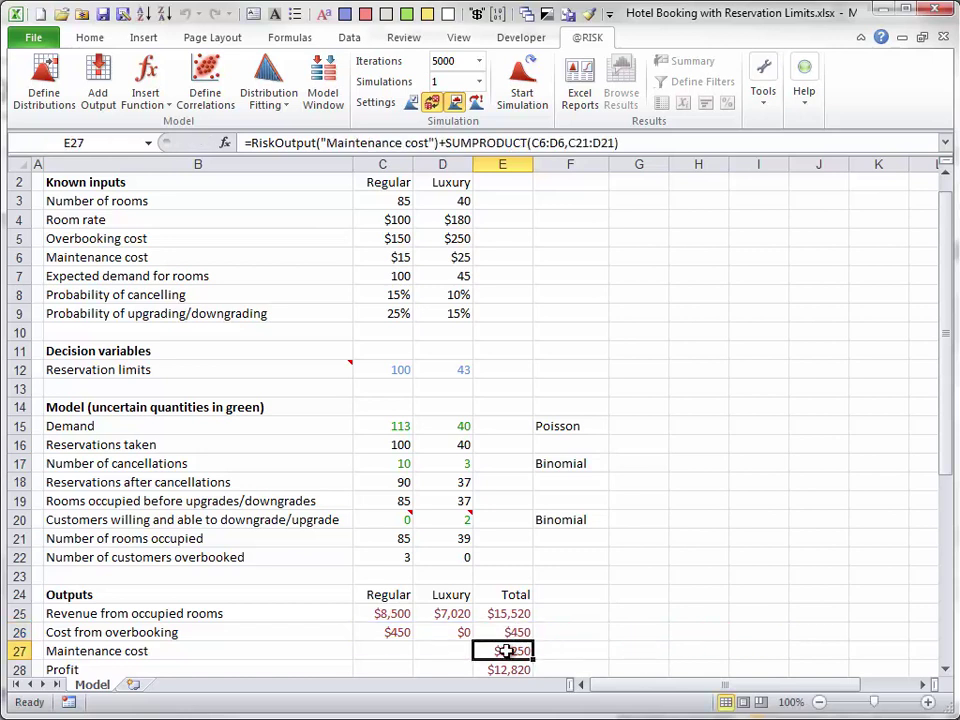
pyautogui.doubleClick(500, 651)
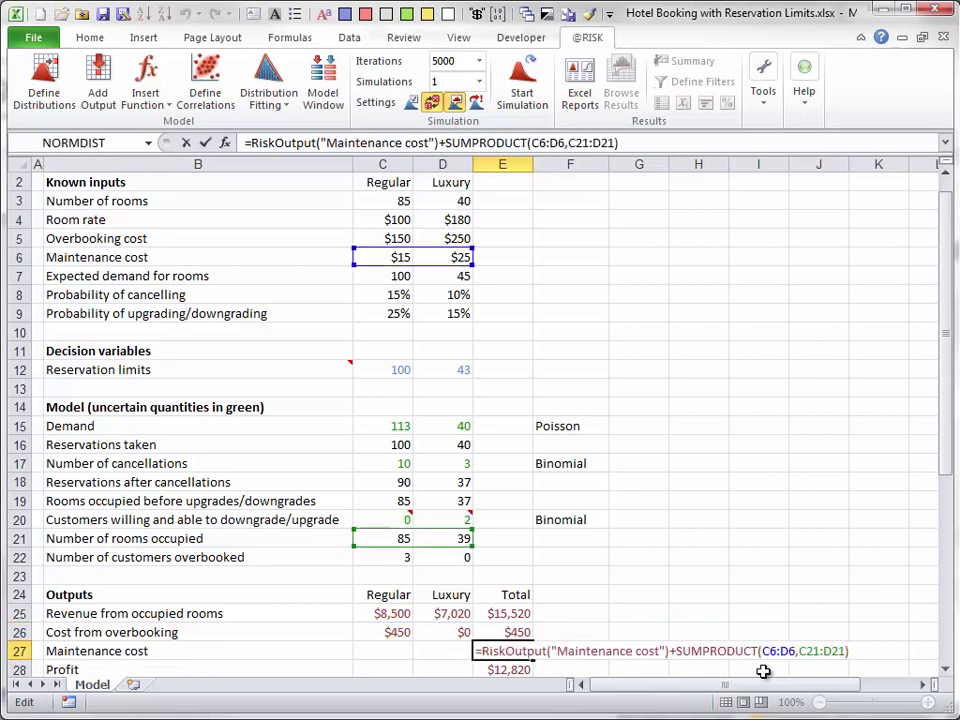
pyautogui.press('Escape')
pyautogui.doubleClick(519, 669)
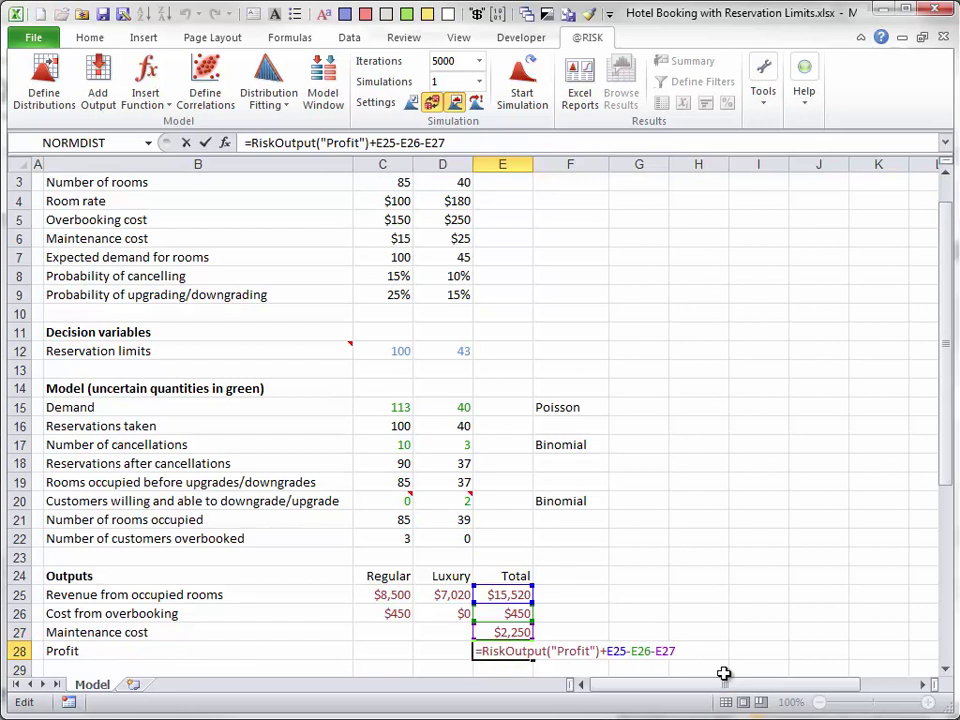
pyautogui.press('Escape')
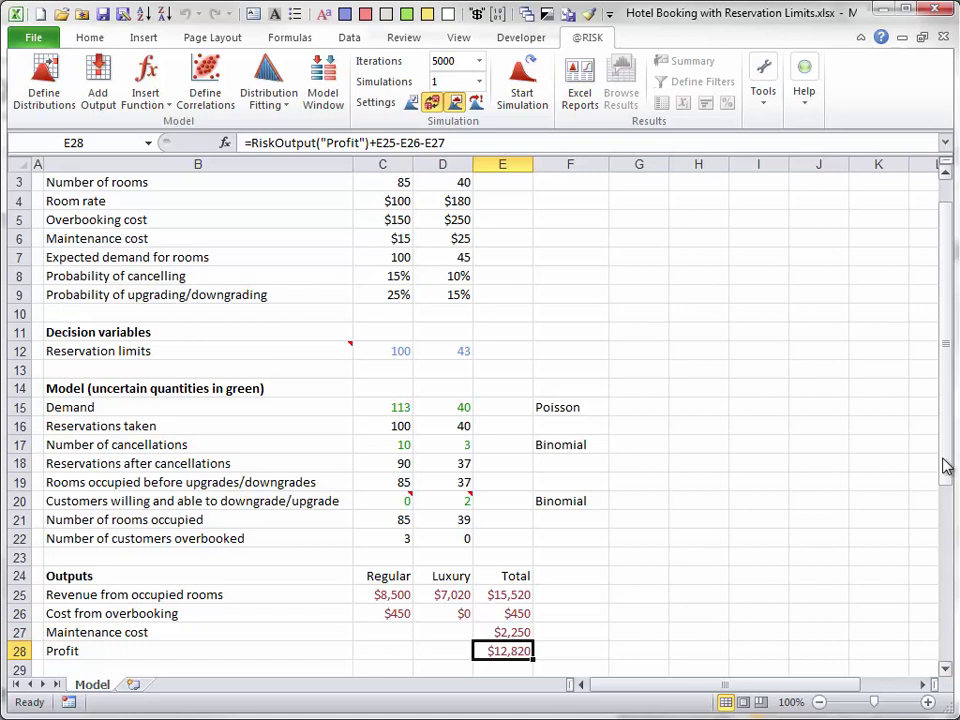
# Review the mean, standard deviation, 5th percentile and 95th percentile formulas for profit in E41 to E44.
pyautogui.moveTo(945, 465); pyautogui.dragTo(947, 665)
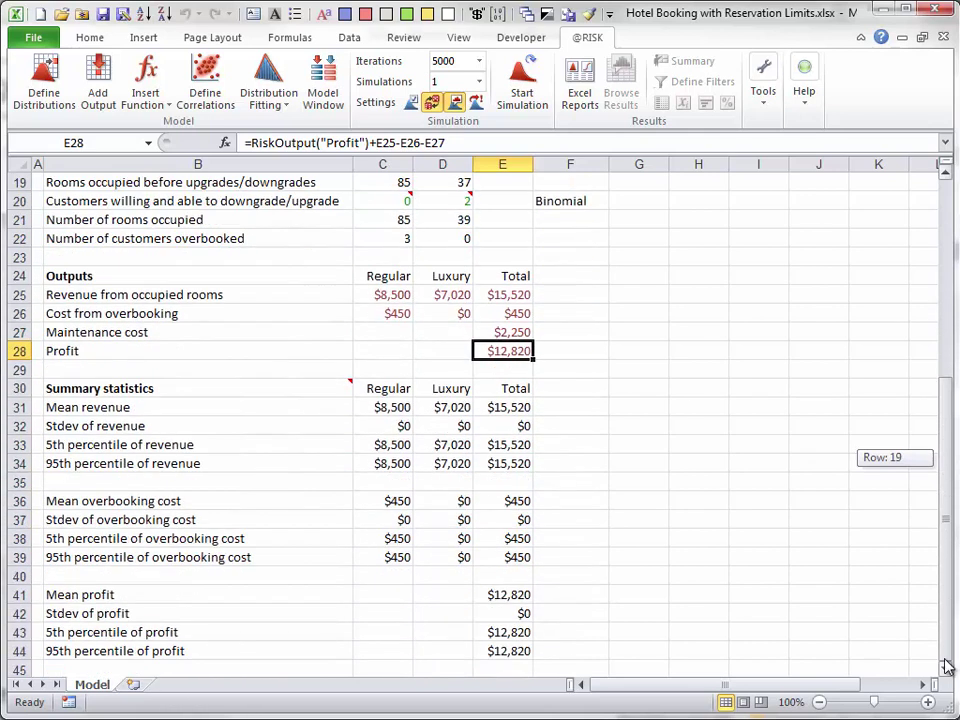
pyautogui.doubleClick(524, 600)
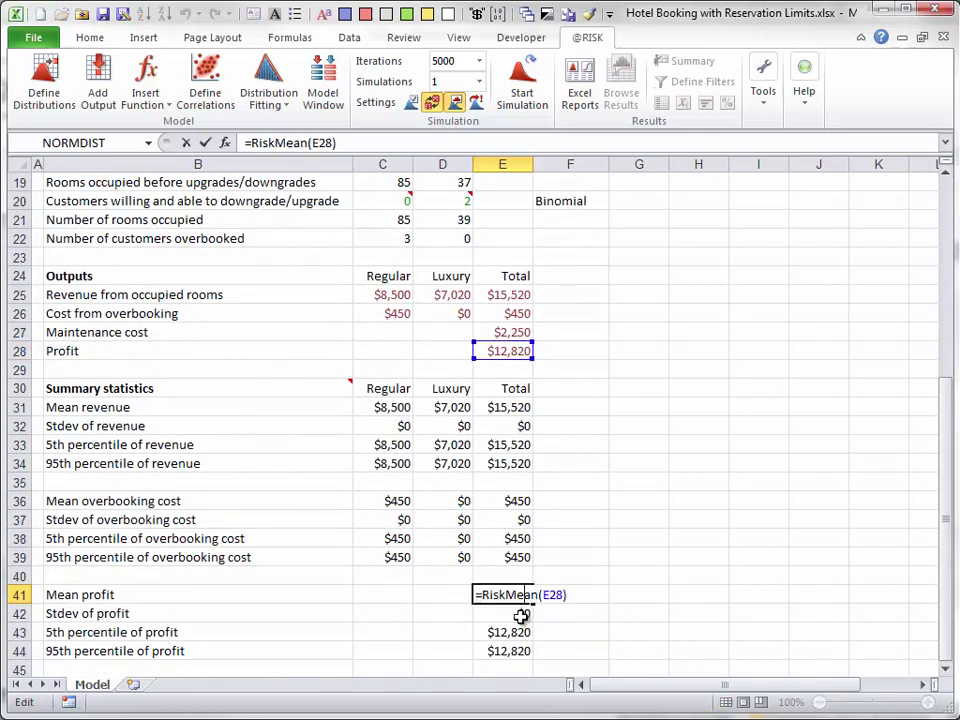
pyautogui.press('Escape')
pyautogui.doubleClick(521, 614)
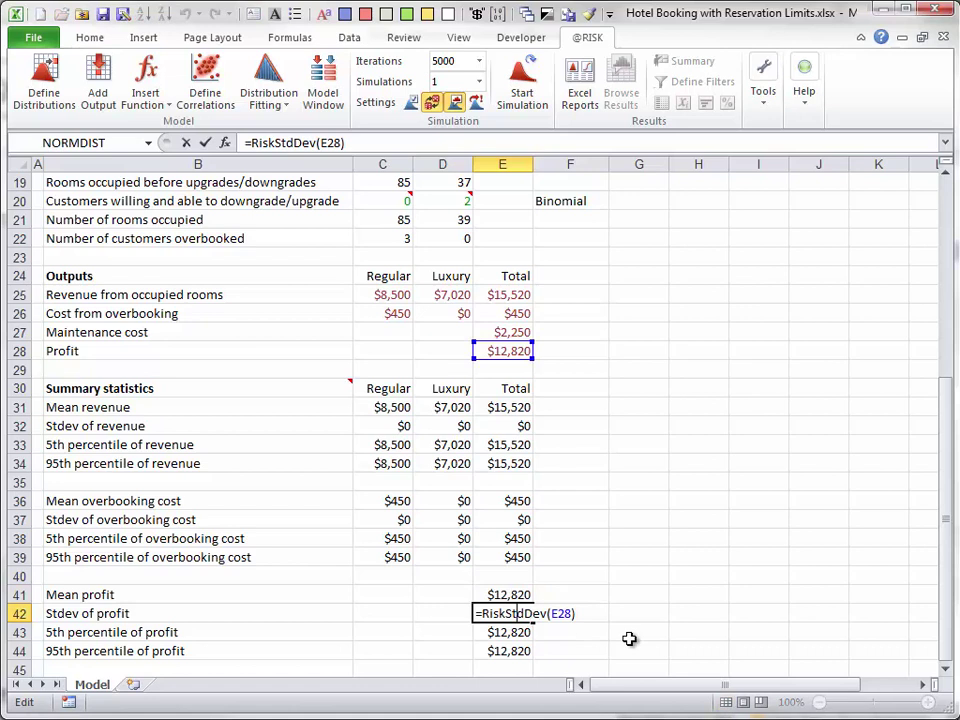
pyautogui.press('Escape')
pyautogui.doubleClick(505, 633)
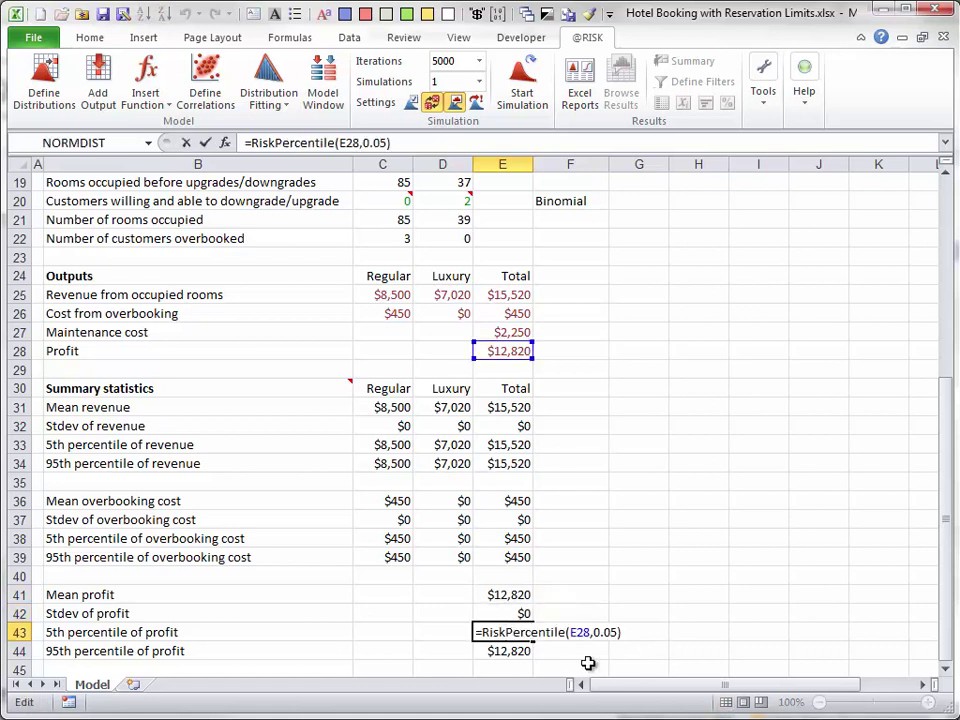
pyautogui.press('Escape')
pyautogui.doubleClick(523, 651)
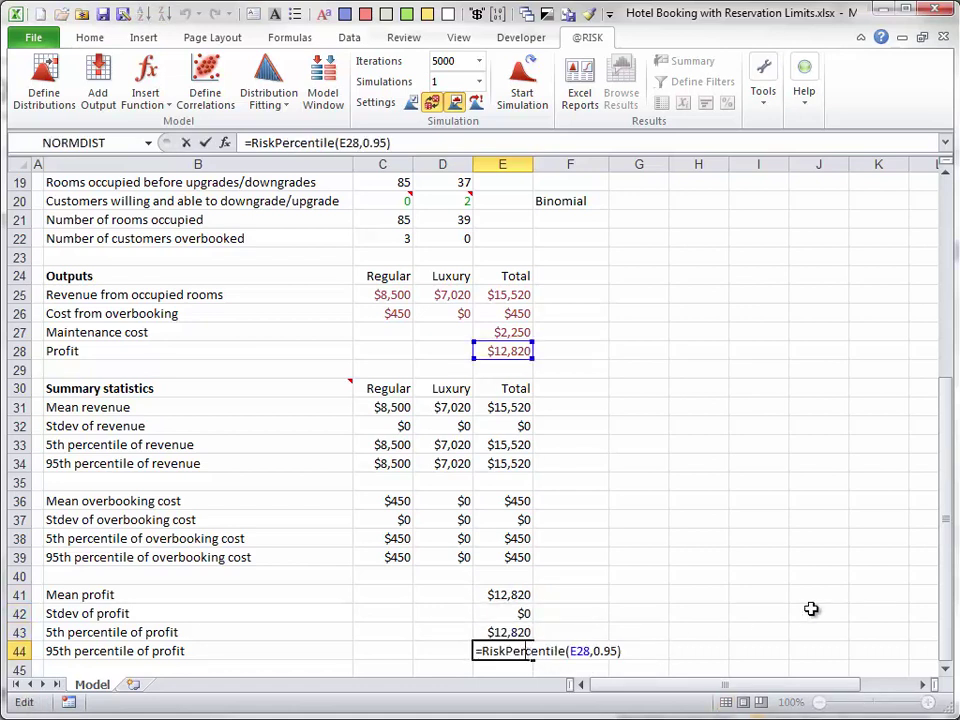
pyautogui.press('Escape')
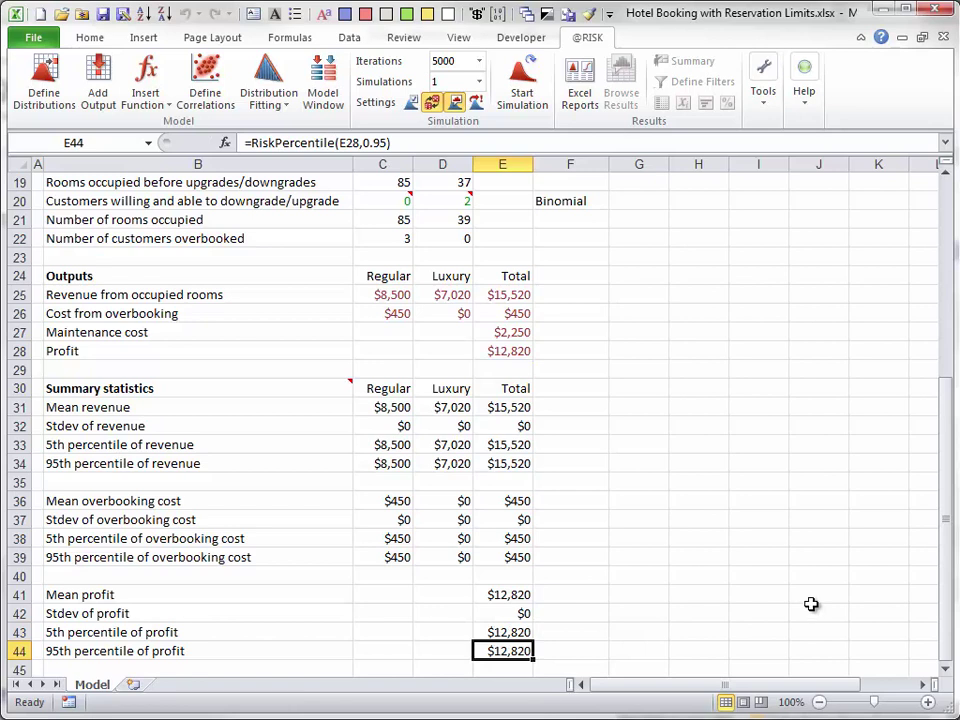
# Run the simulation with 5000 iterations and browse the result distribution of the Profit output in E28.
pyautogui.click(522, 88)
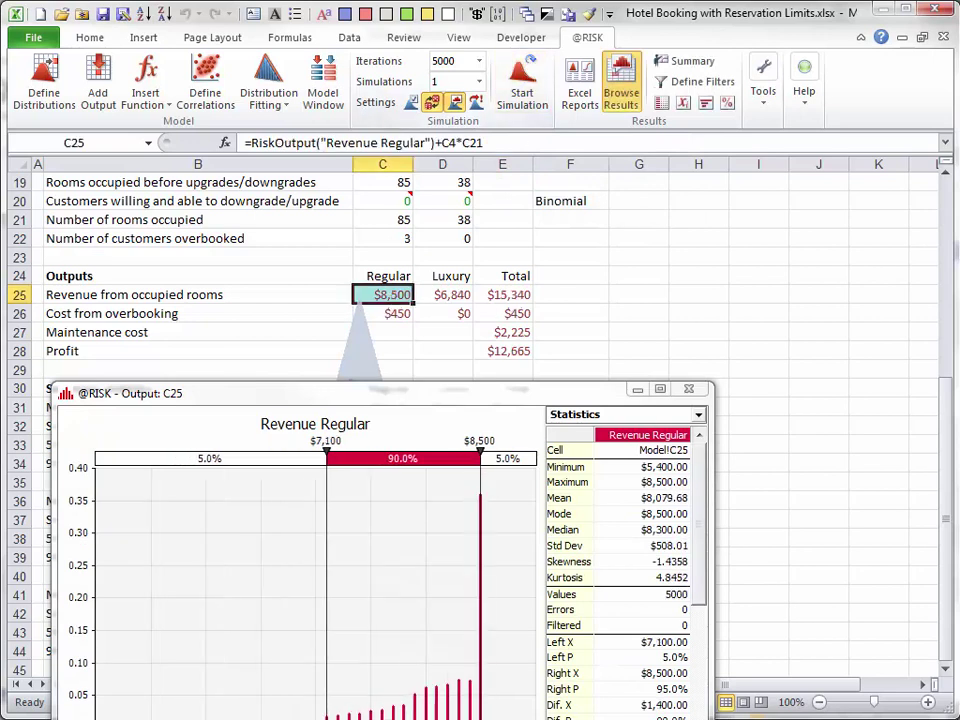
pyautogui.click(621, 90)
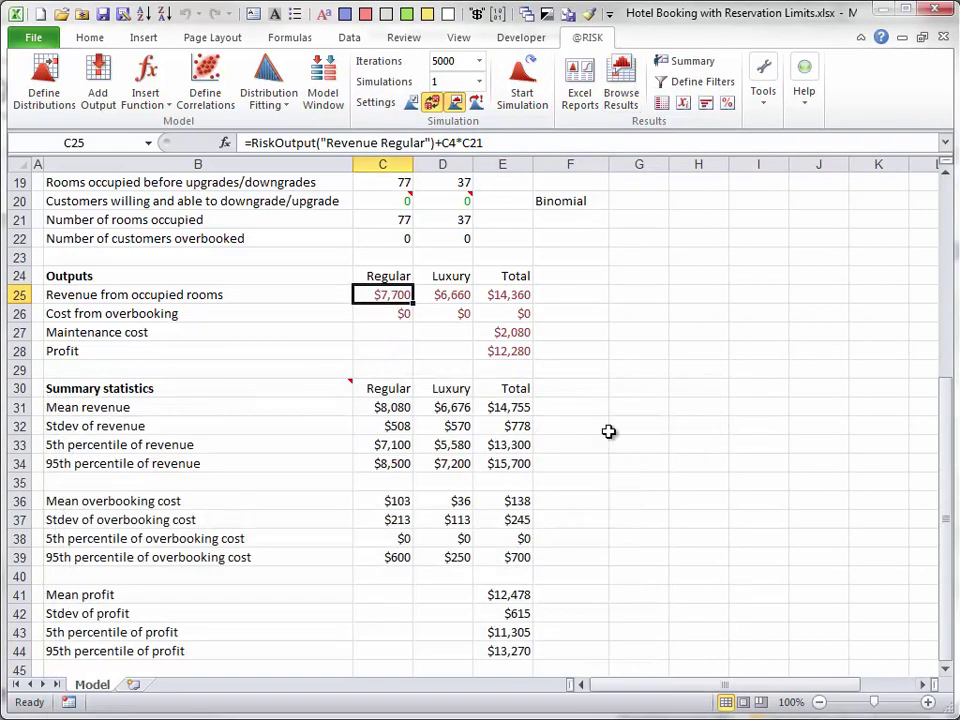
pyautogui.click(484, 351)
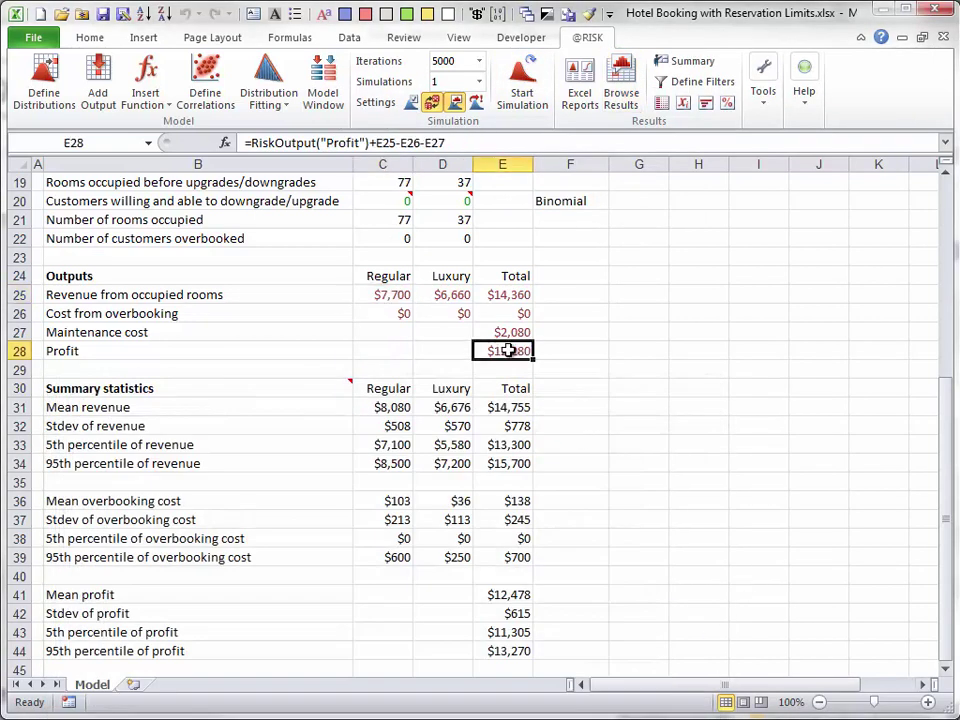
pyautogui.click(621, 90)
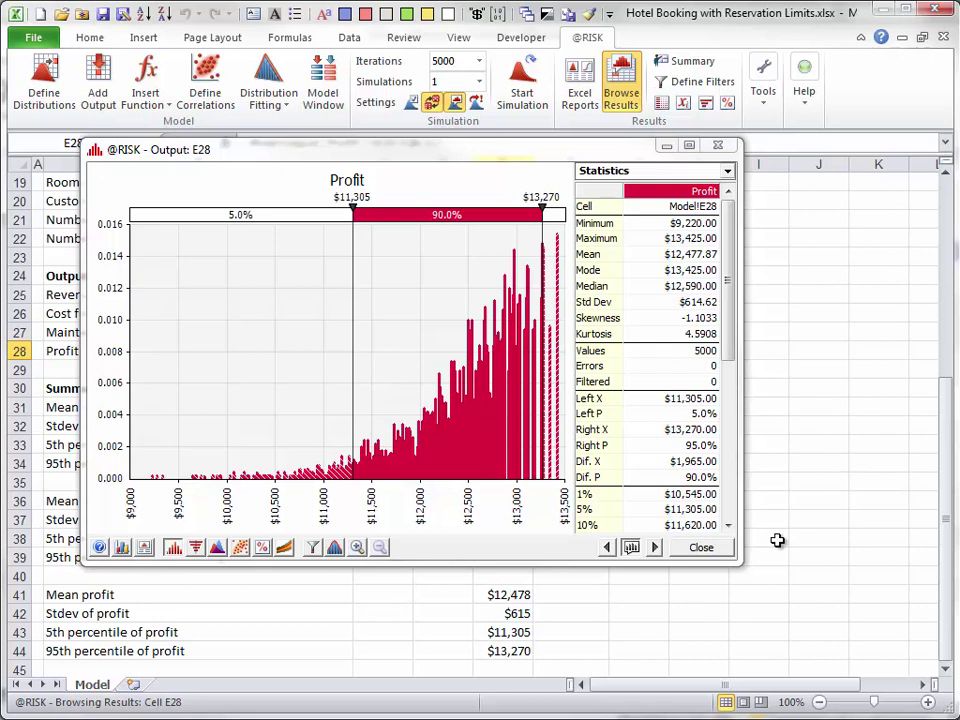
# Change the Profit distribution graph to Probability Density and close the results window.
pyautogui.click(173, 548)
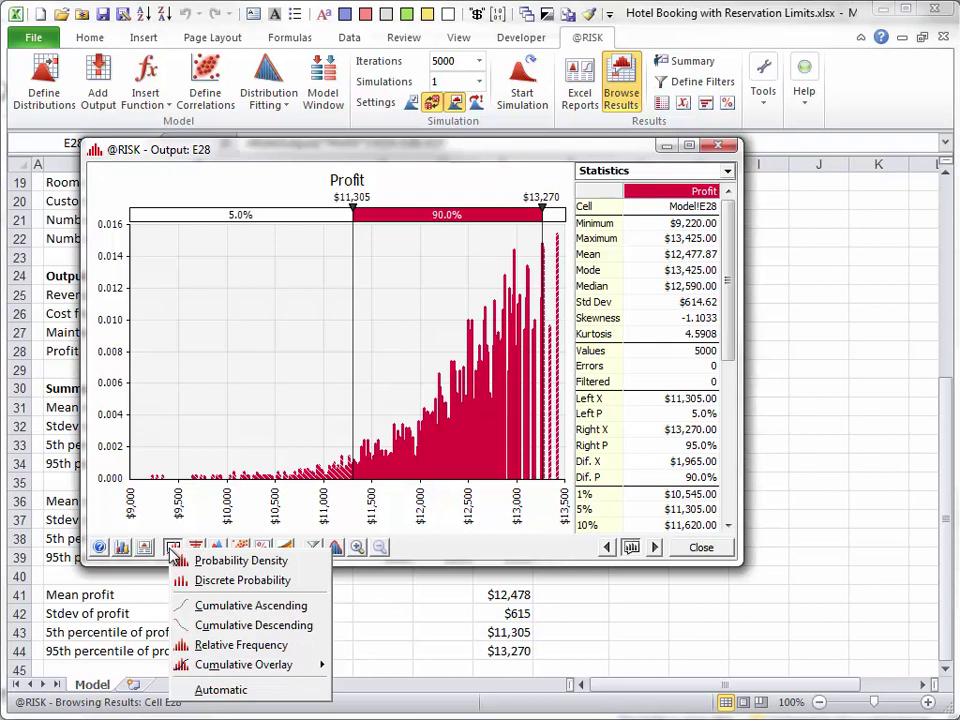
pyautogui.click(226, 566)
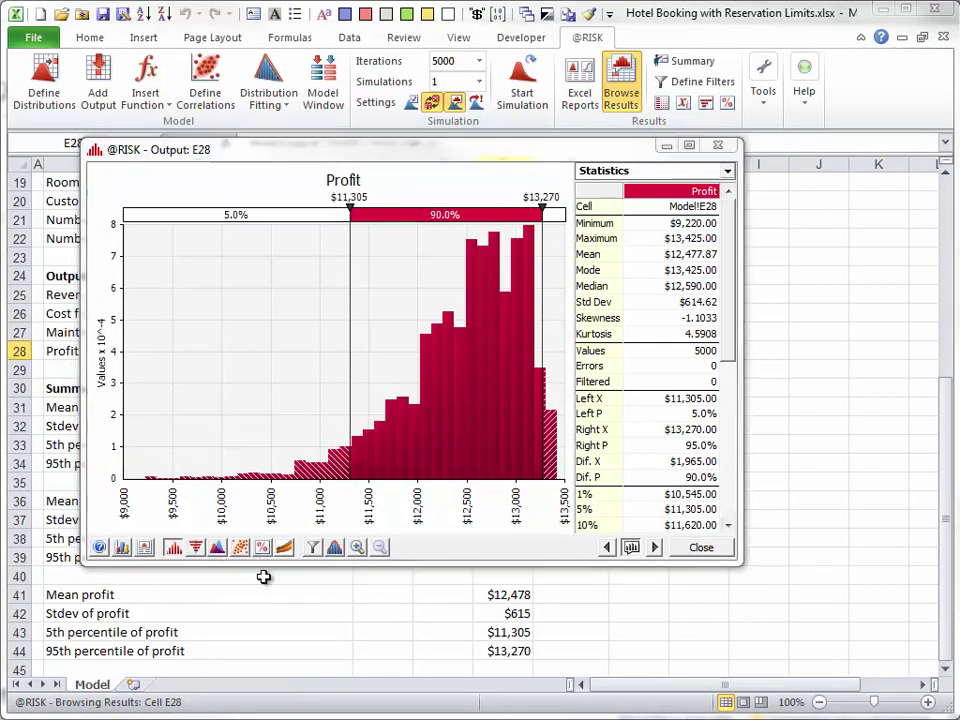
pyautogui.press('Escape')
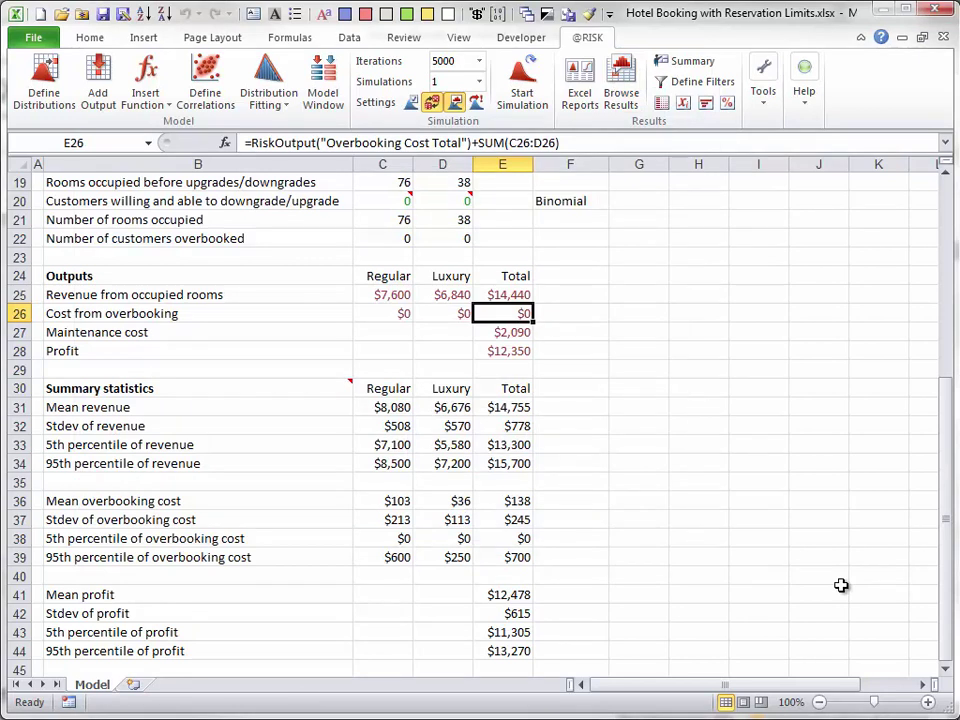
# Examine the simulated distribution of the luxury overbooking cost in D26, then close its graph.
pyautogui.click(447, 310)
pyautogui.click(621, 92)
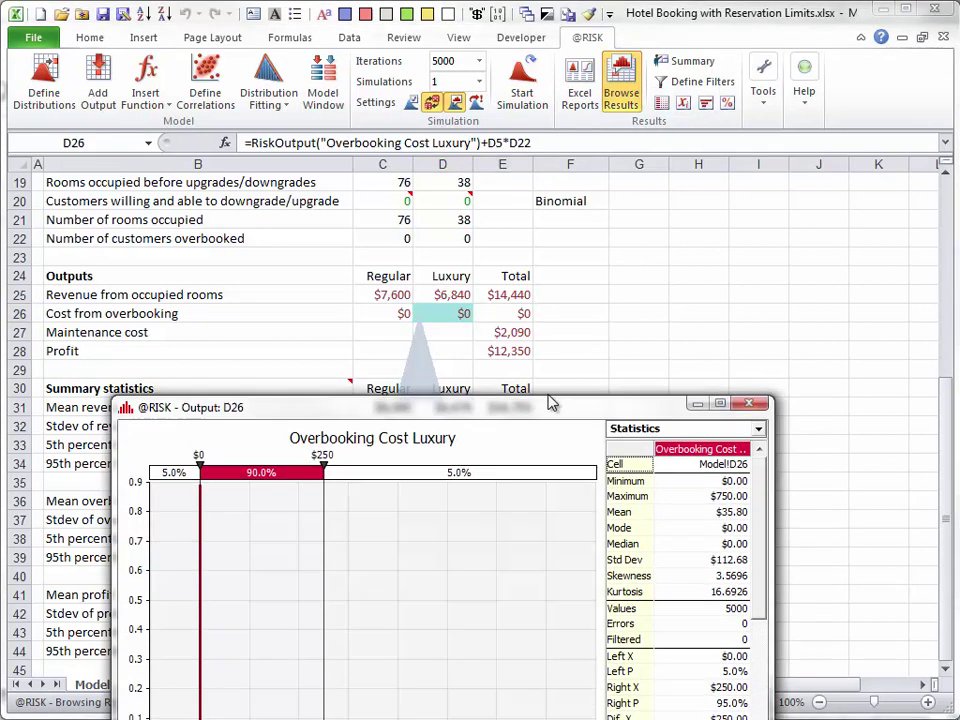
pyautogui.moveTo(549, 403); pyautogui.dragTo(570, 205)
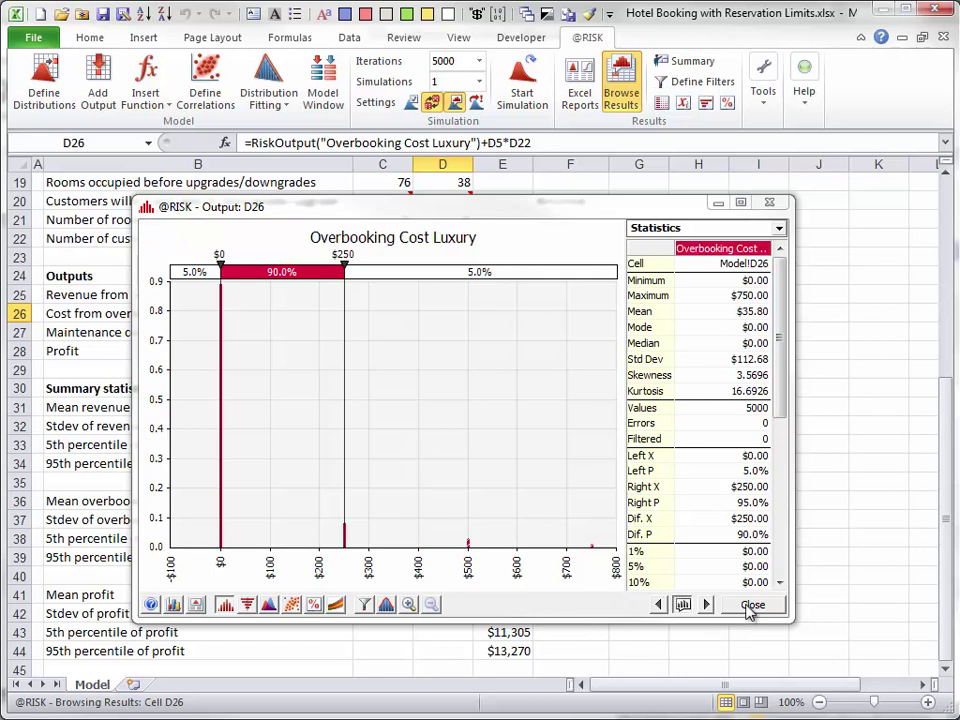
pyautogui.click(752, 606)
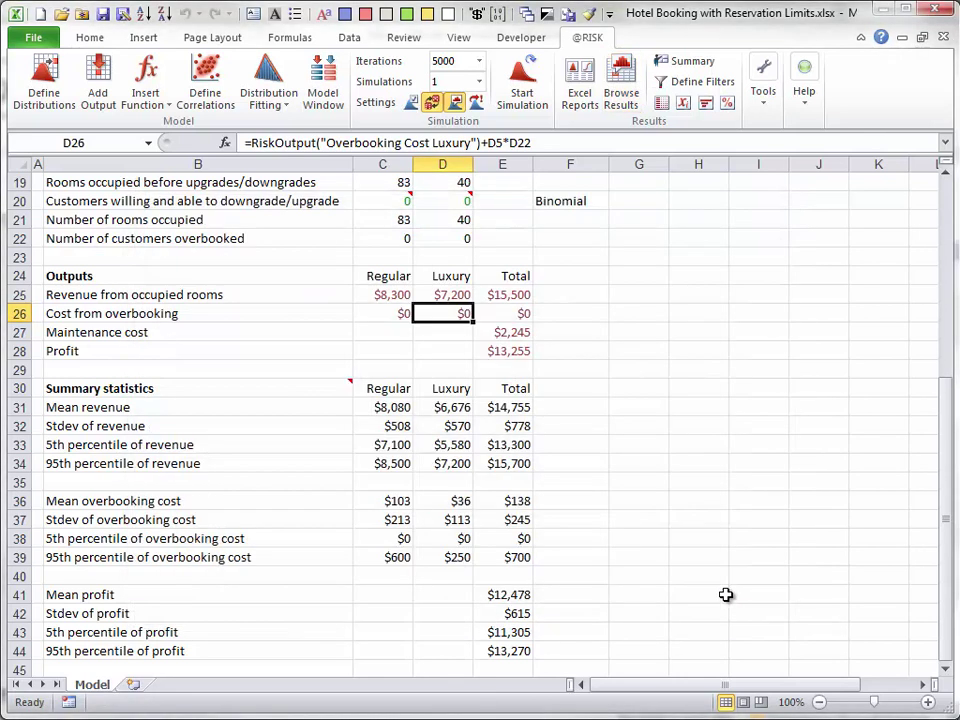
# Reopen the distribution graph of the Profit output in E28 and bring it fully into view.
pyautogui.click(501, 350)
pyautogui.click(621, 85)
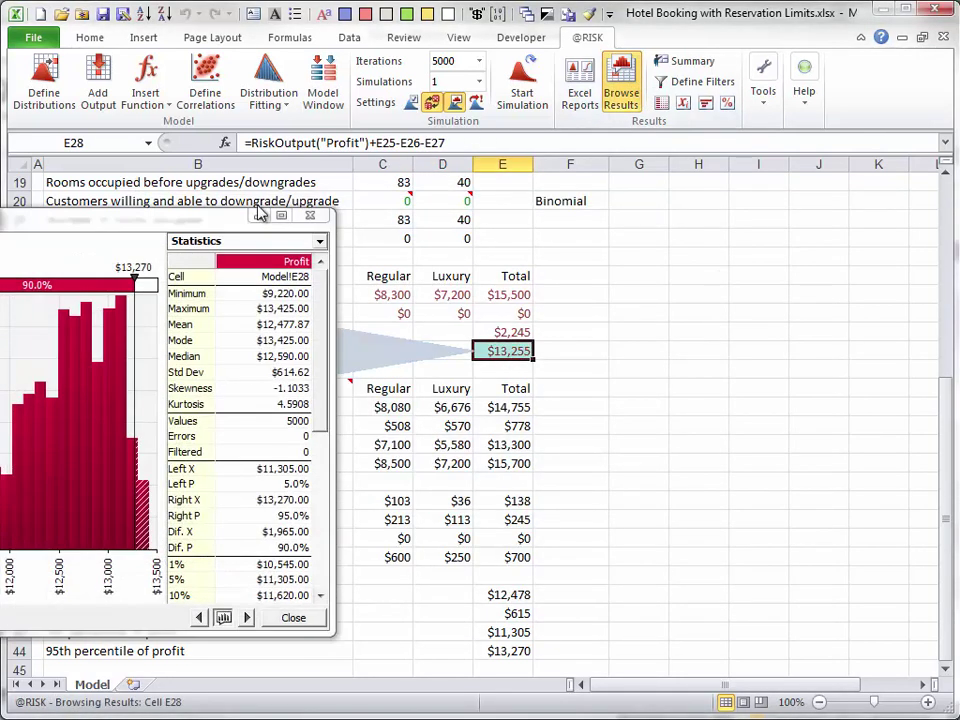
pyautogui.doubleClick(190, 226)
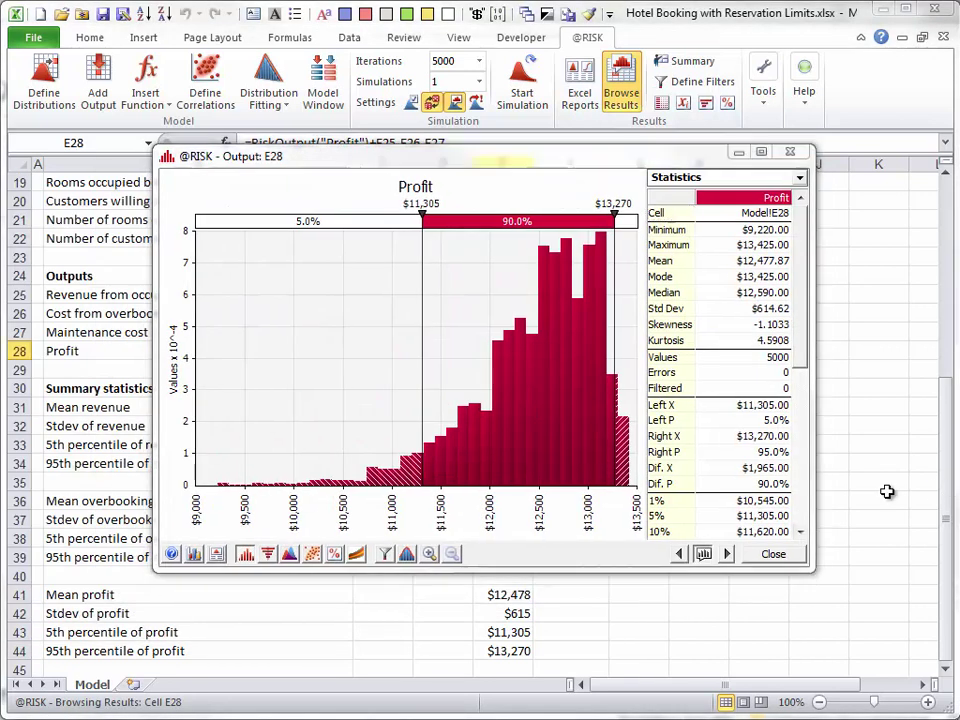